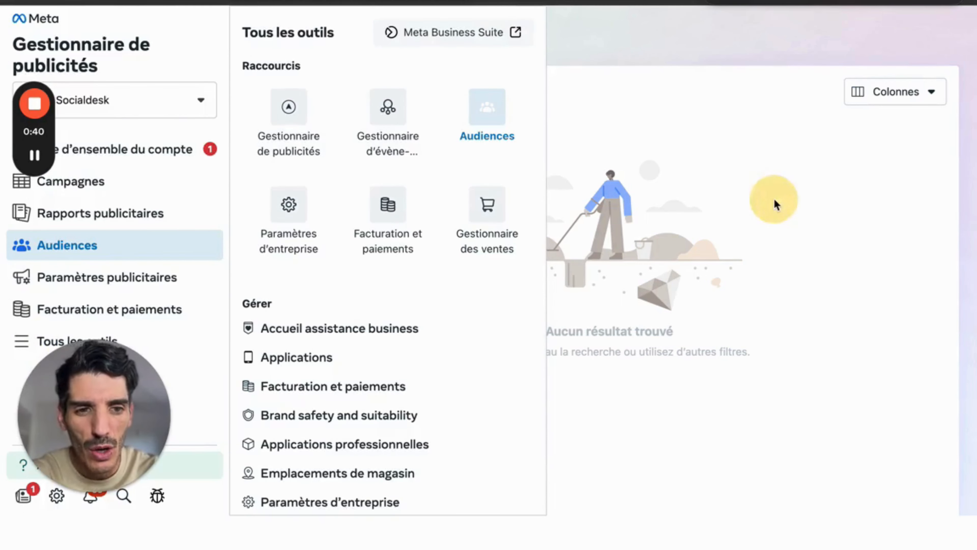
Start a new custom audience with the website (Site web) as its source.
click(720, 228)
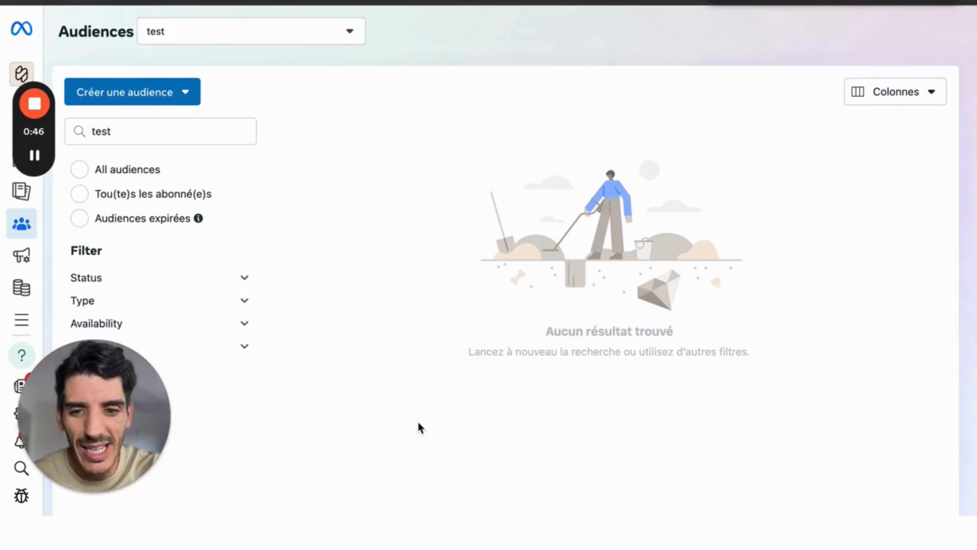
click(182, 91)
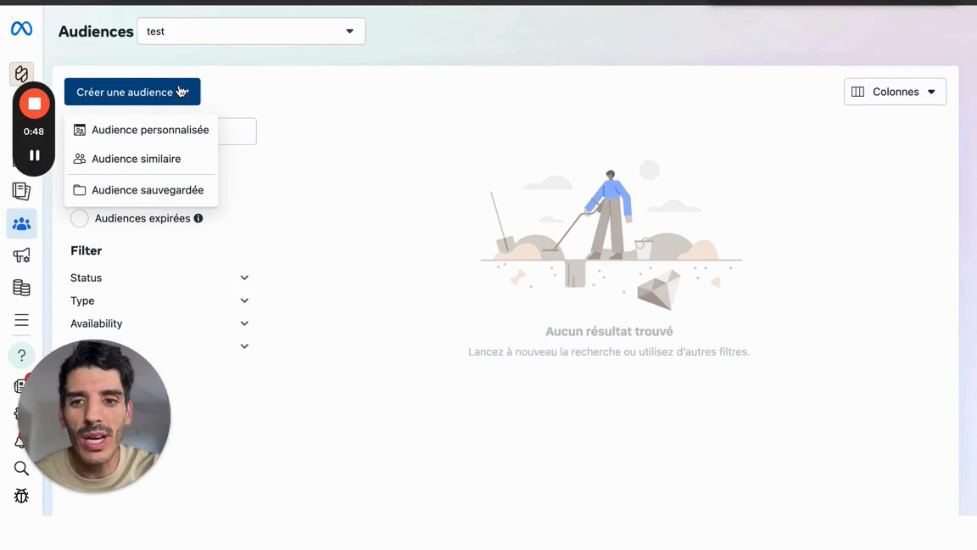
click(166, 139)
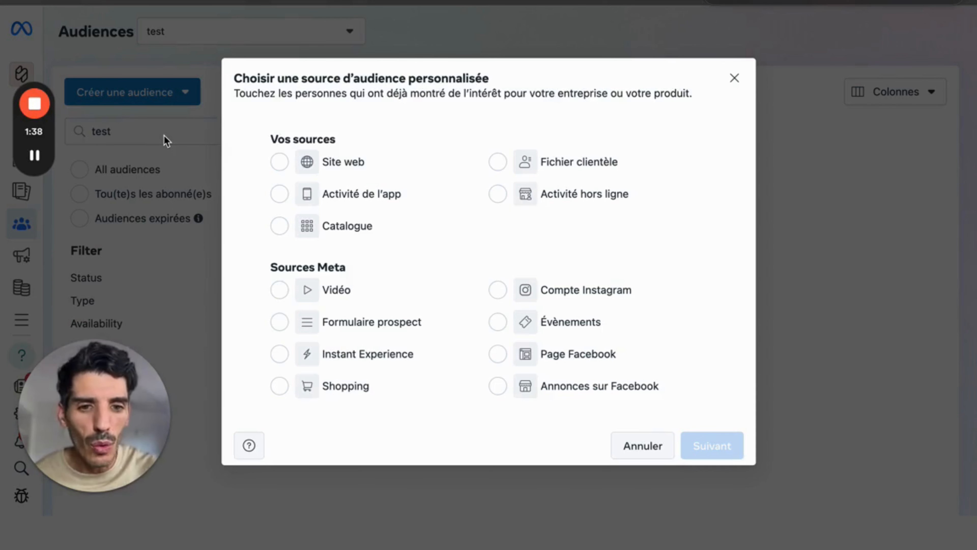
click(328, 175)
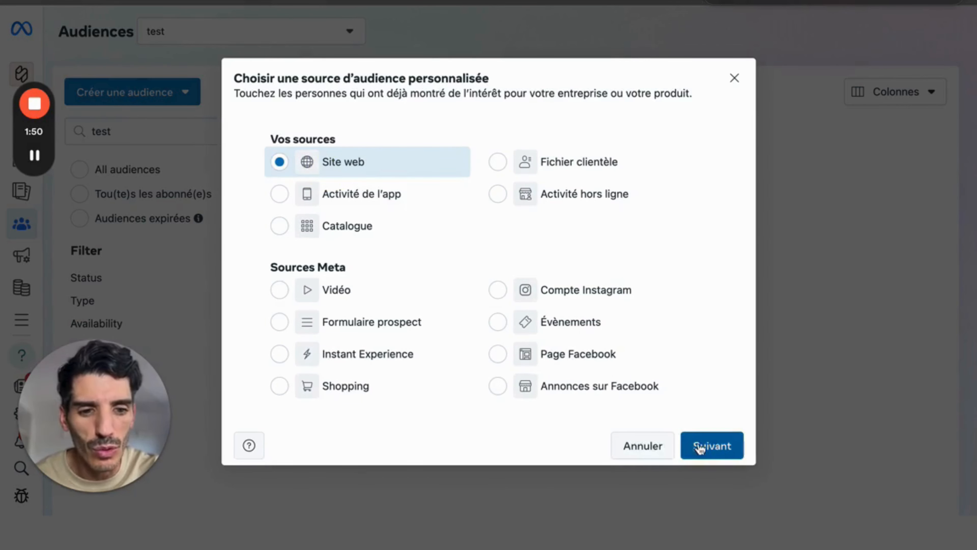
click(711, 447)
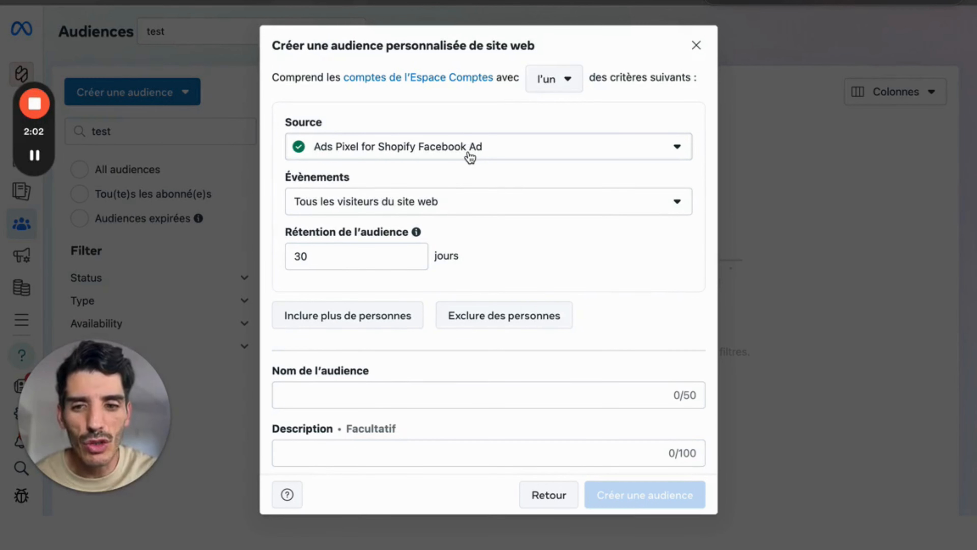
Select AddToCart as the website audience's event and view the explanation of audience retention.
click(494, 211)
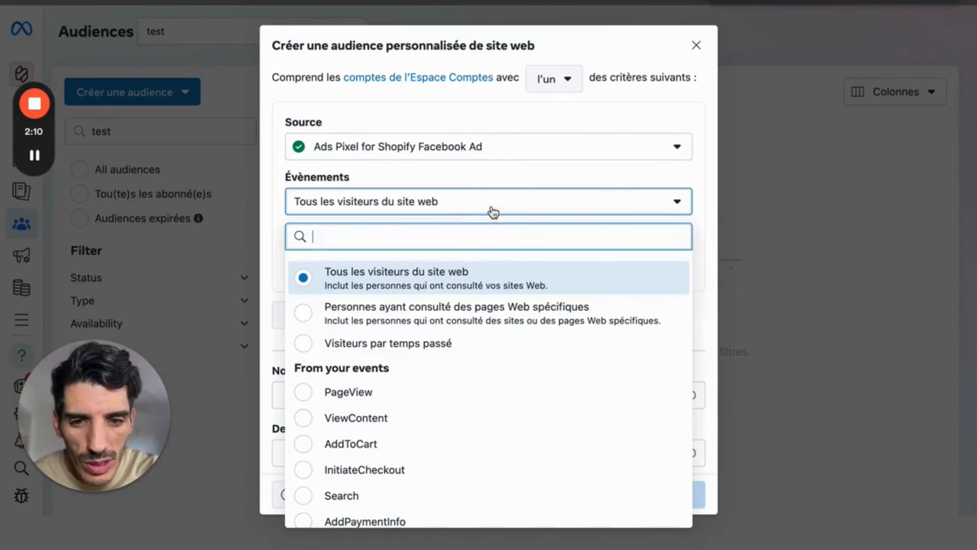
scroll(460, 441, down, 1)
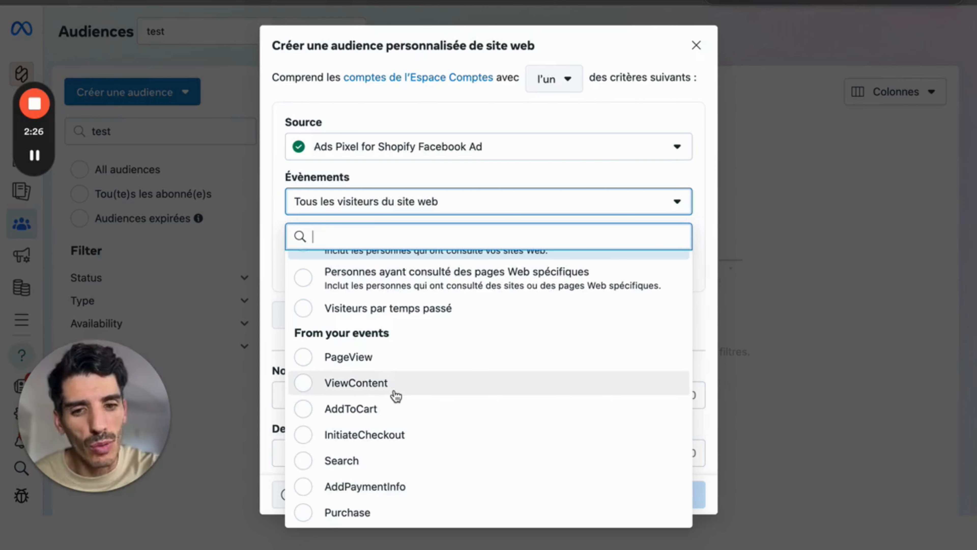
click(367, 410)
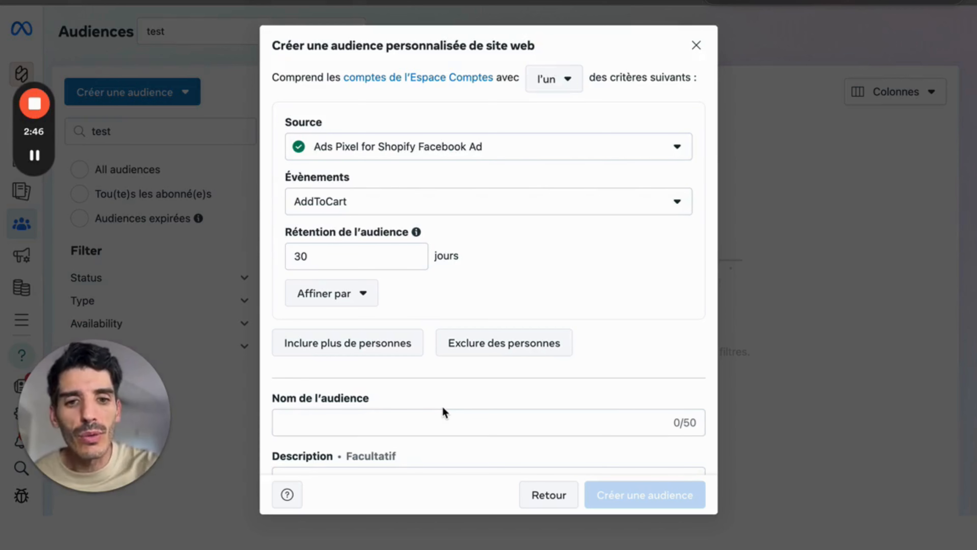
click(377, 258)
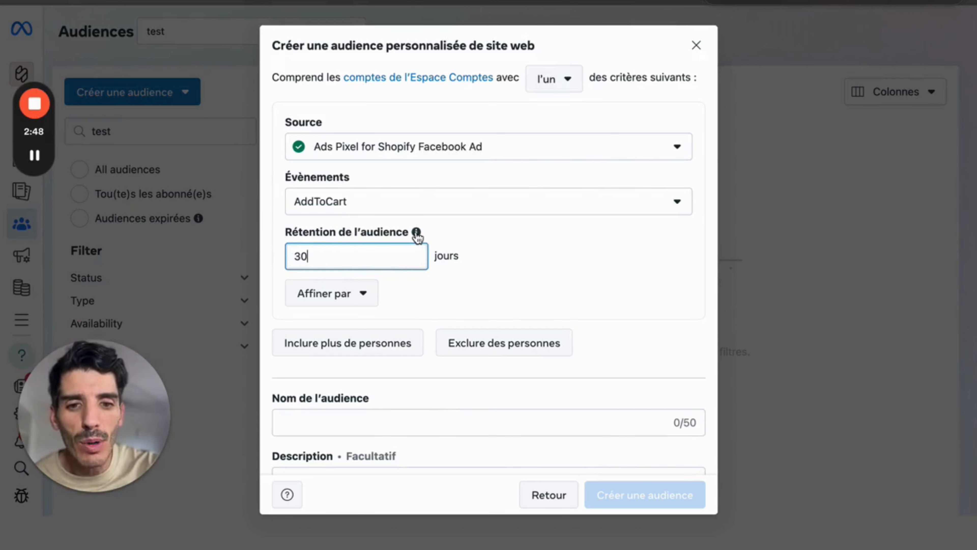
mouse_move(417, 236)
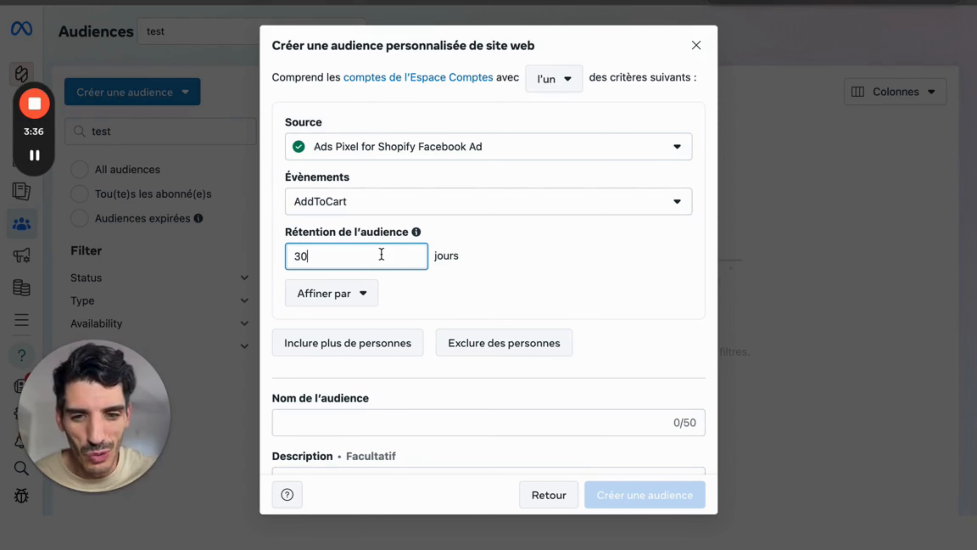
Name the audience "Audience_Ajout Au Panier_30J".
scroll(500, 275, down, 1)
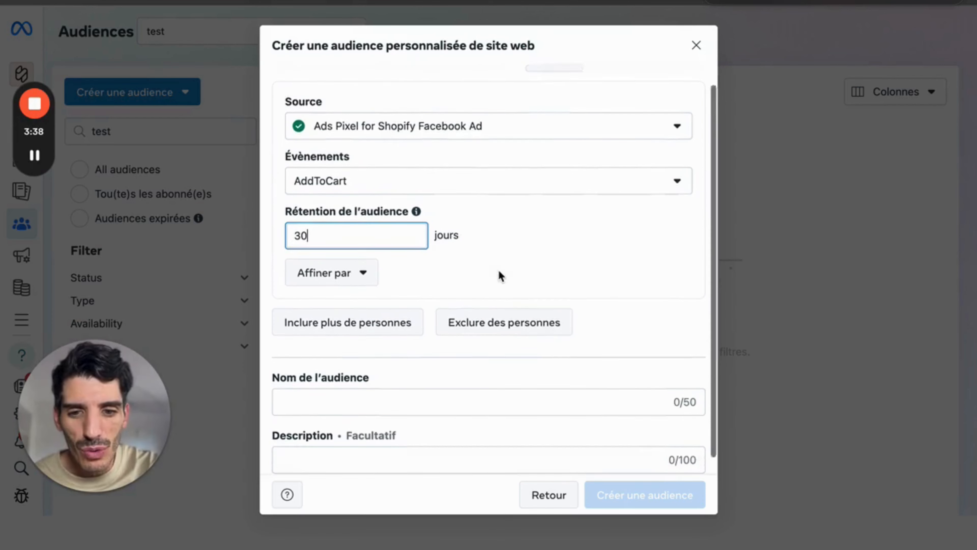
scroll(500, 275, down, 1)
click(401, 385)
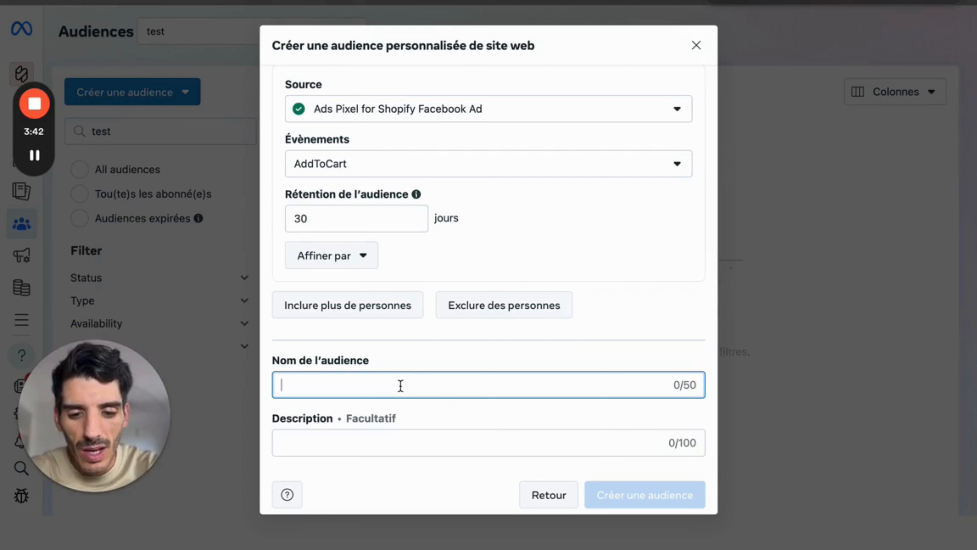
text(Aud)
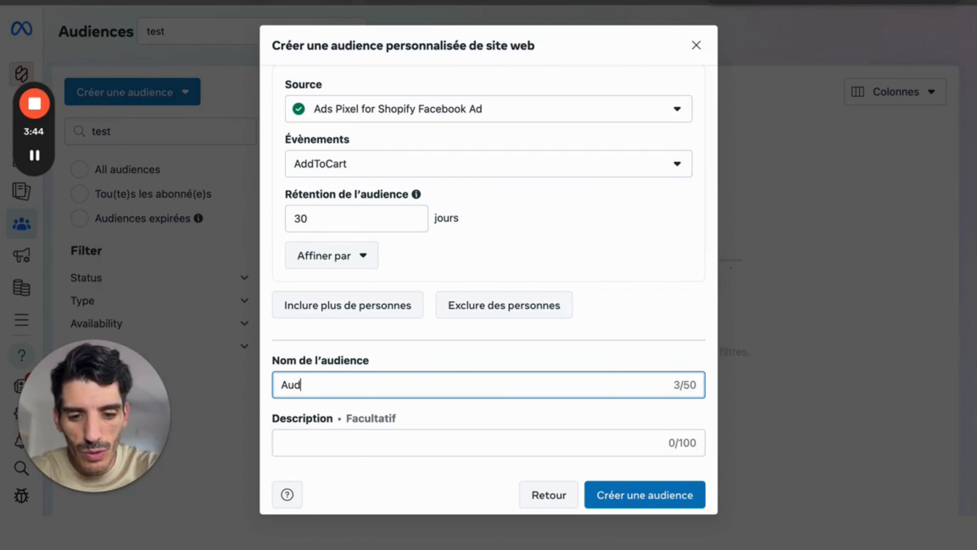
text(ience_)
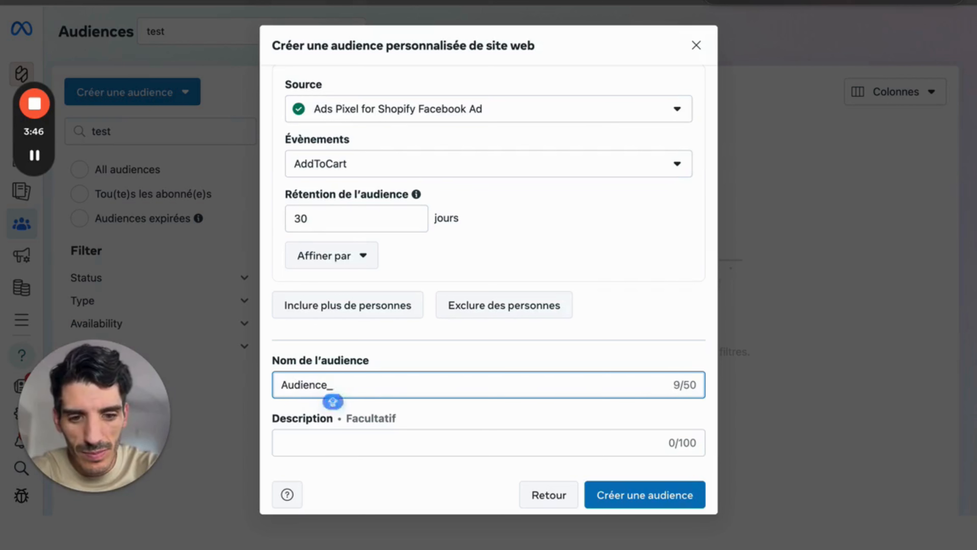
text(Ajout Au )
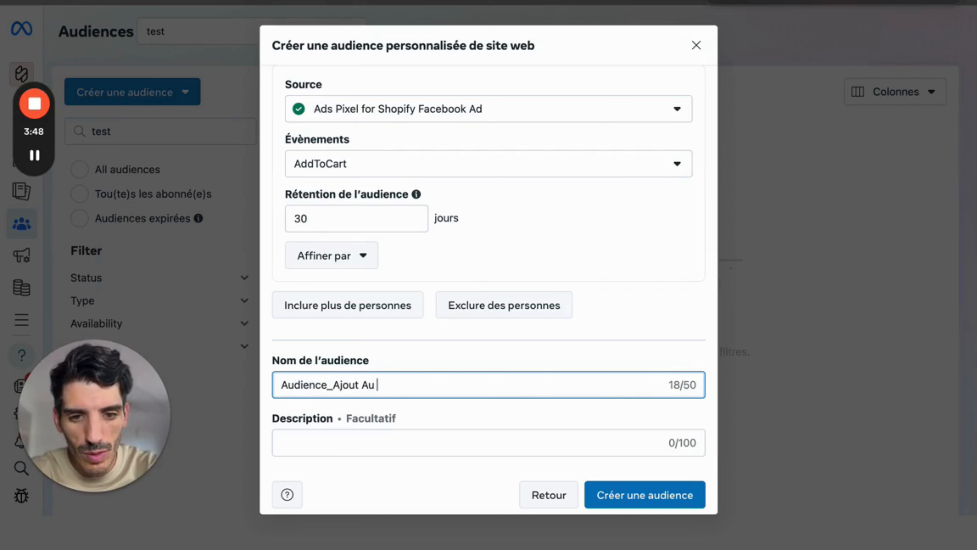
text(Panier)
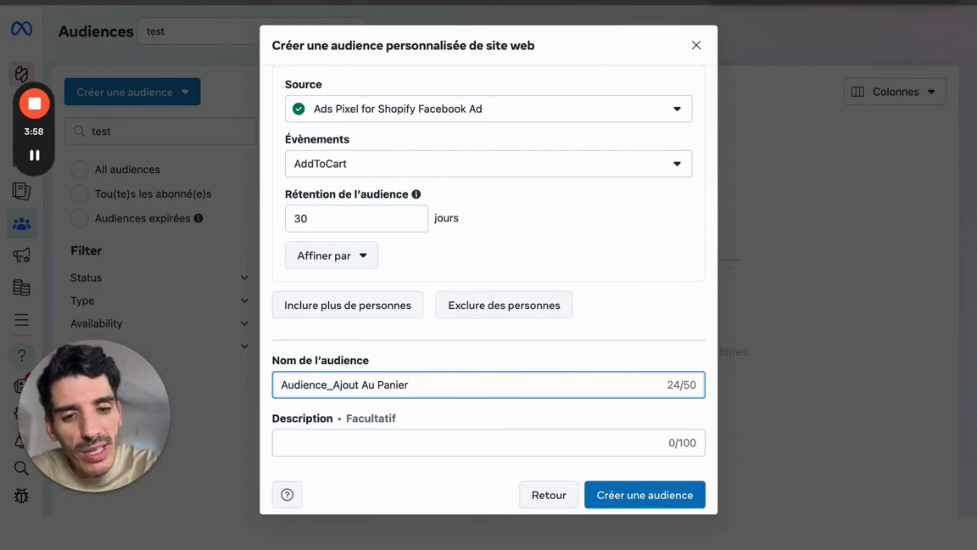
text(_)
key(BackSpace)
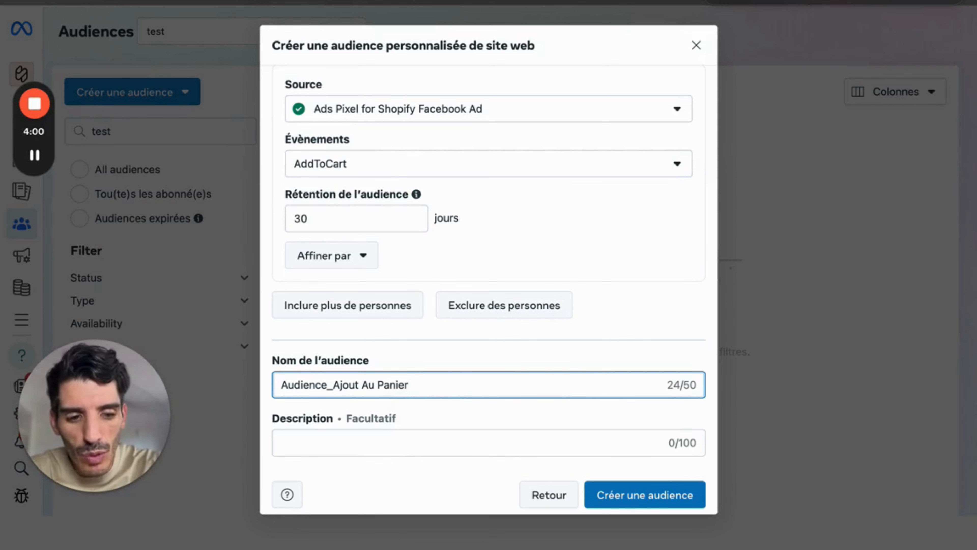
text(_)
text(3)
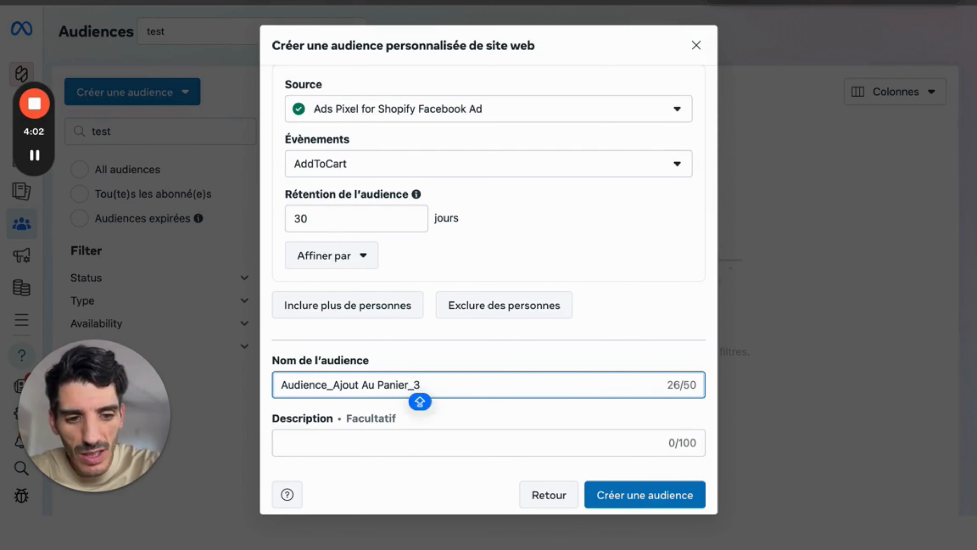
text(0J)
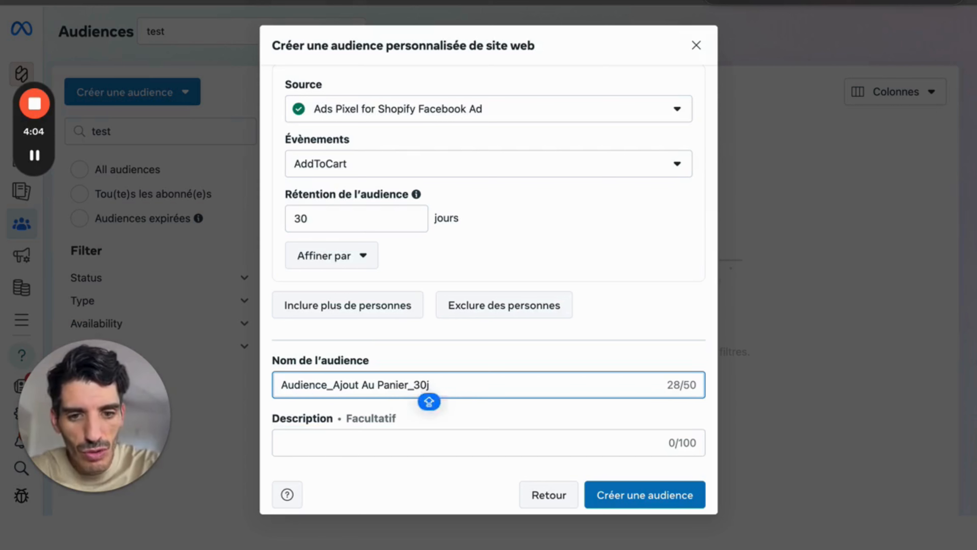
key(Caps_Lock)
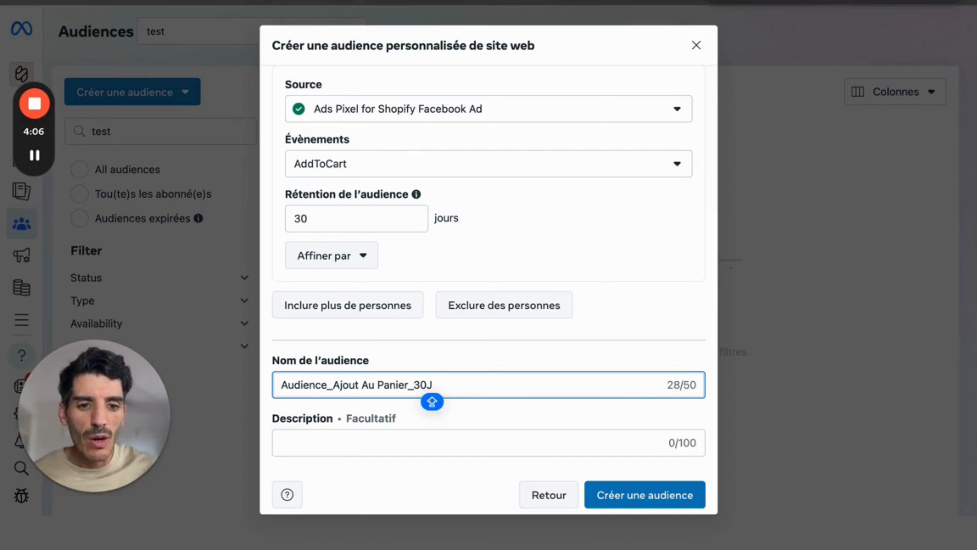
Create the add-to-cart audience, finish the creation dialog and close the audience's summary.
click(640, 508)
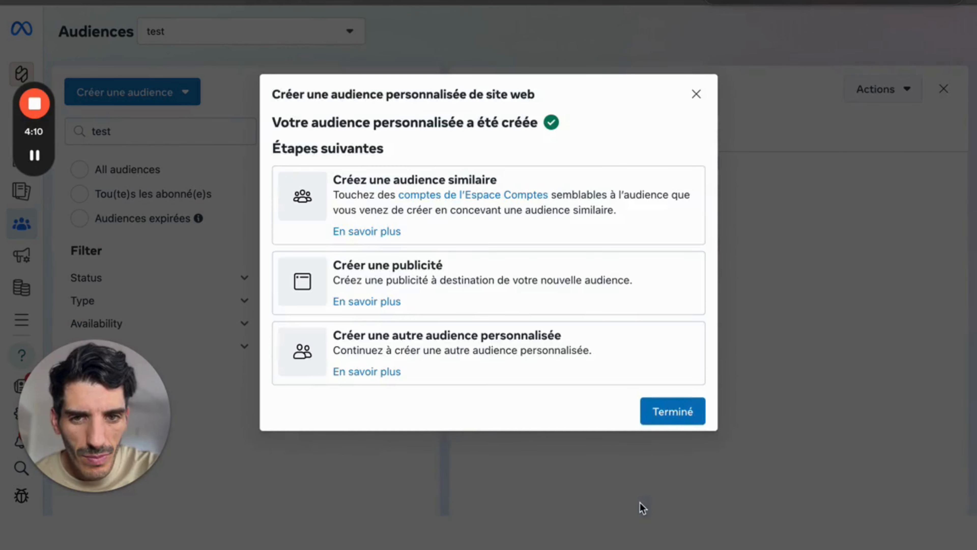
click(669, 416)
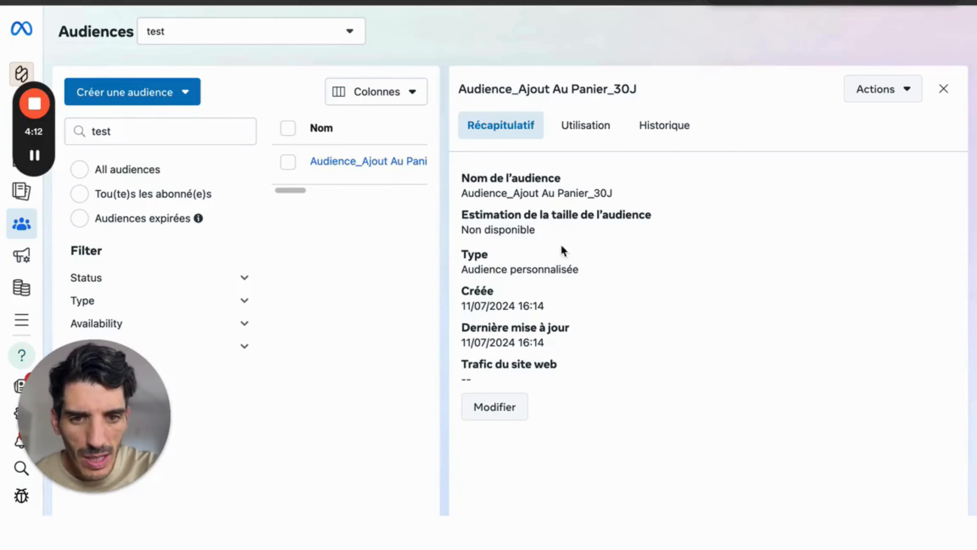
click(943, 89)
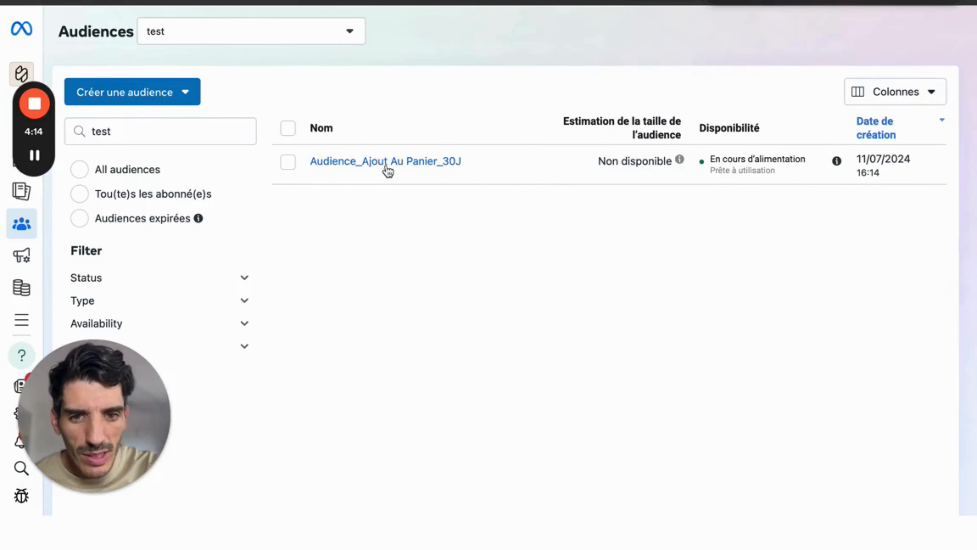
Start another custom audience that uses the website (Site web) as its source.
mouse_move(388, 170)
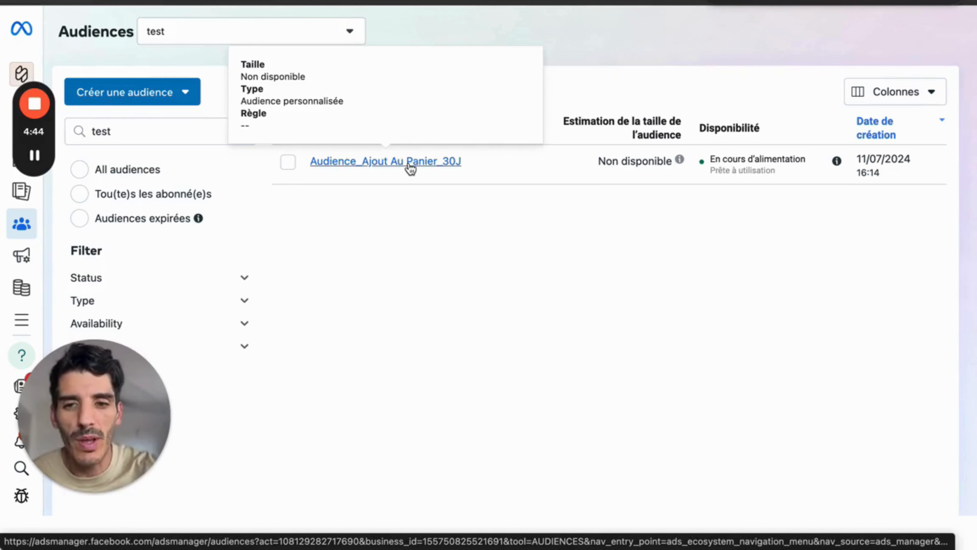
click(186, 92)
click(177, 131)
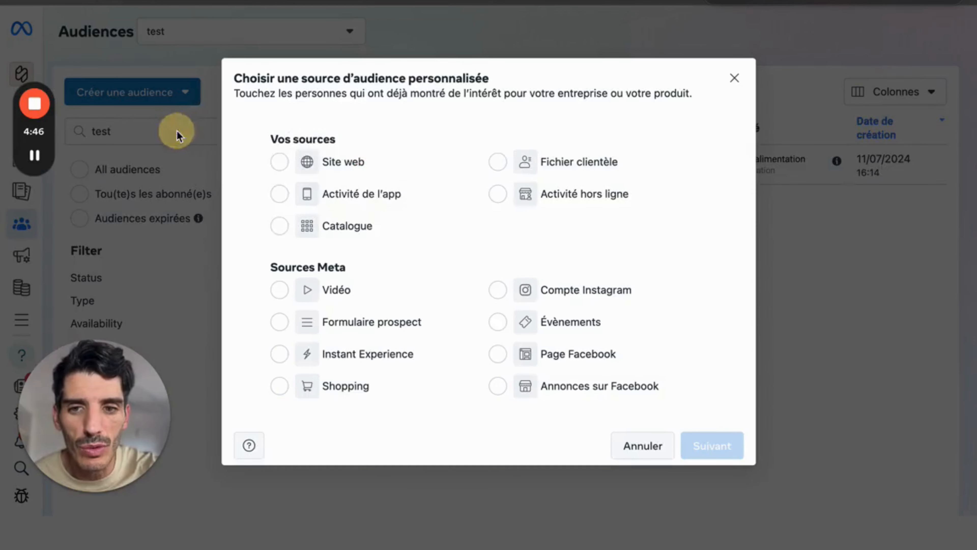
click(312, 162)
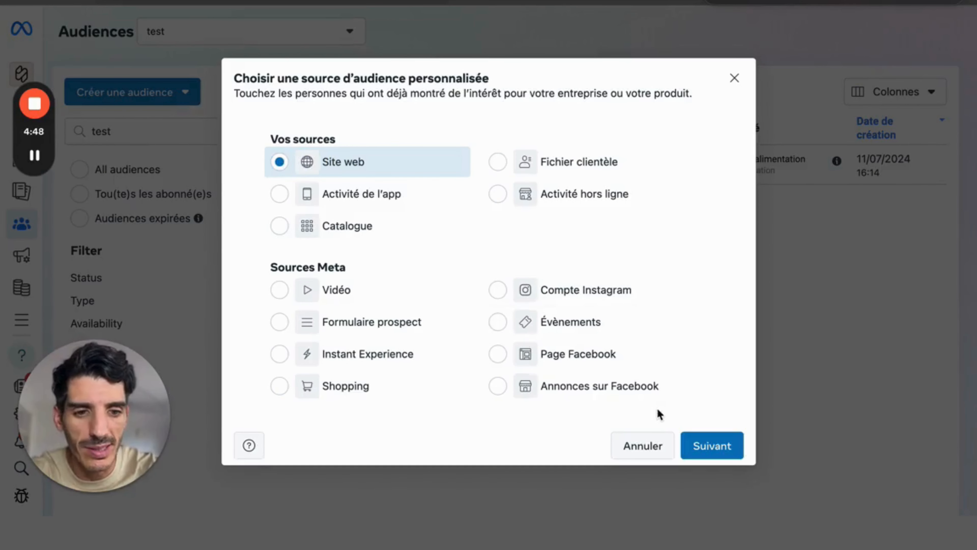
click(695, 439)
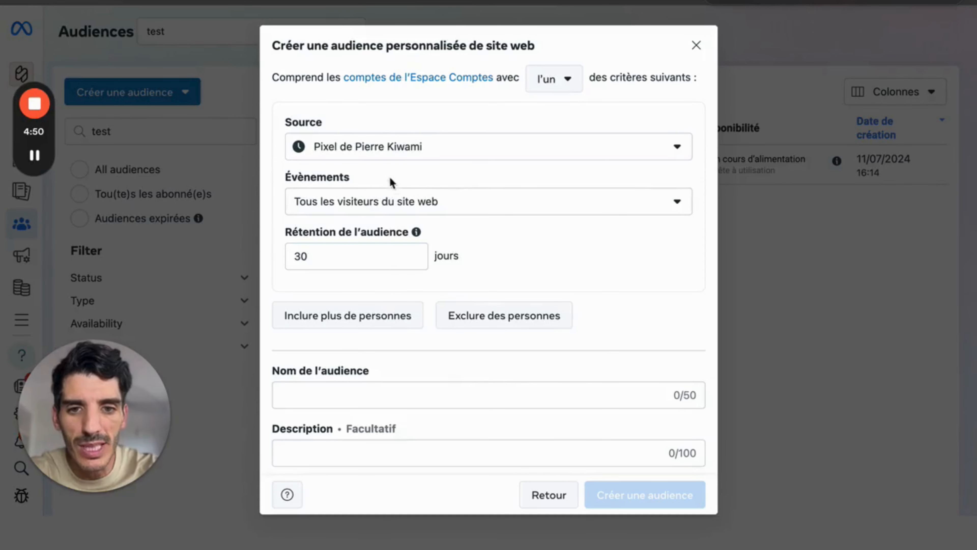
Set the new audience's source to Ads Pixel for Shopify Facebook Ad and its event to Purchase.
click(392, 201)
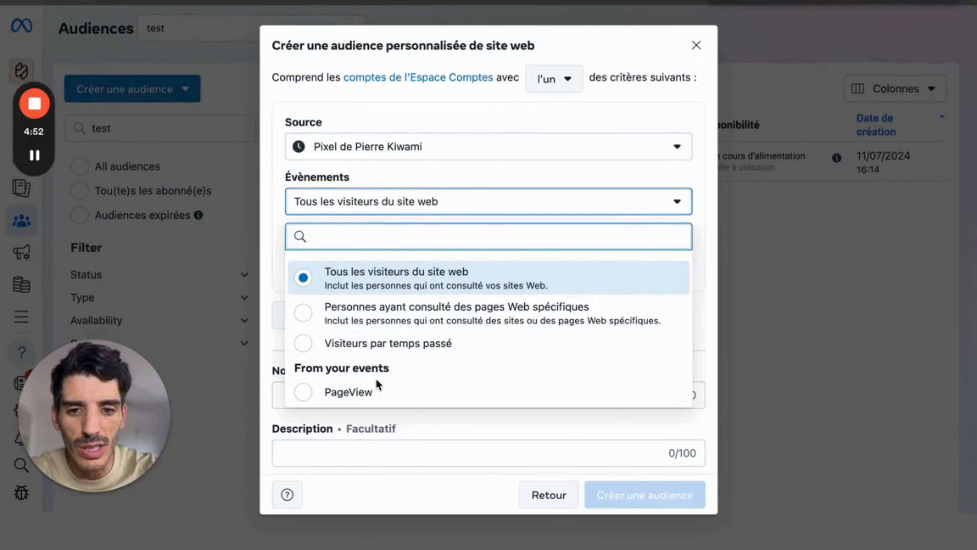
click(433, 153)
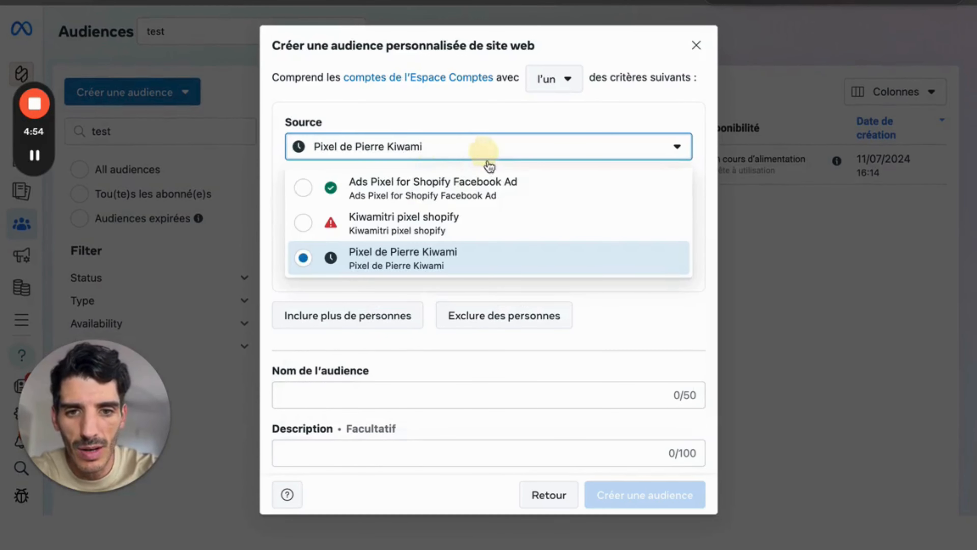
click(446, 200)
click(426, 212)
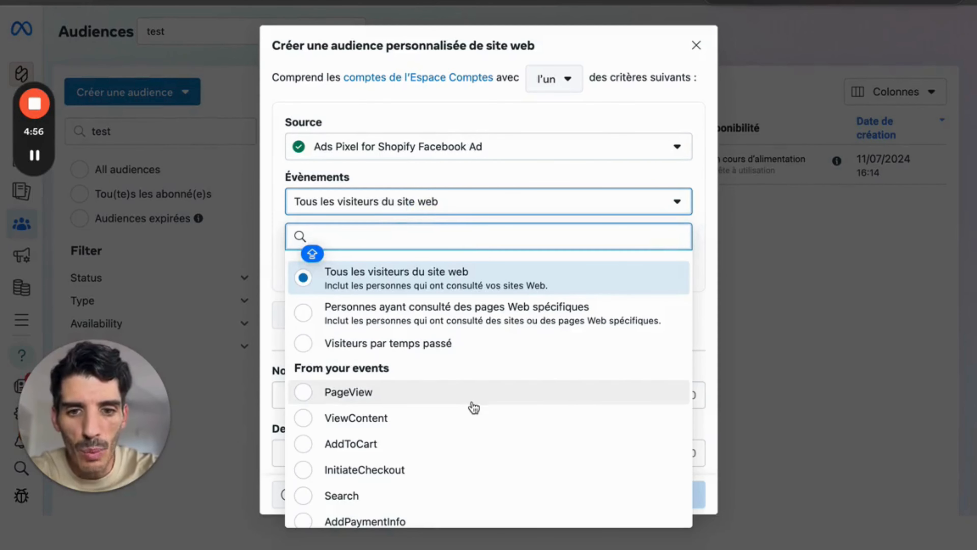
scroll(471, 406, down, 1)
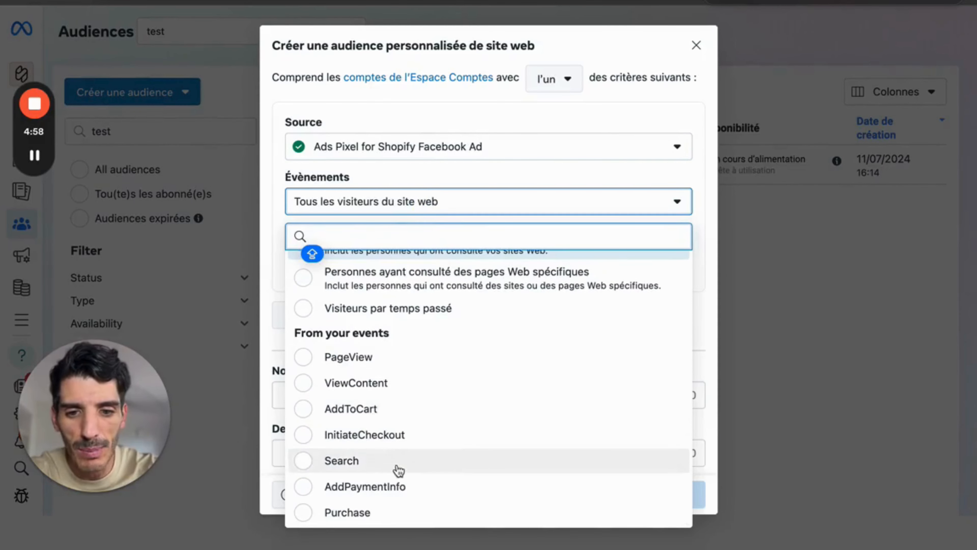
click(387, 514)
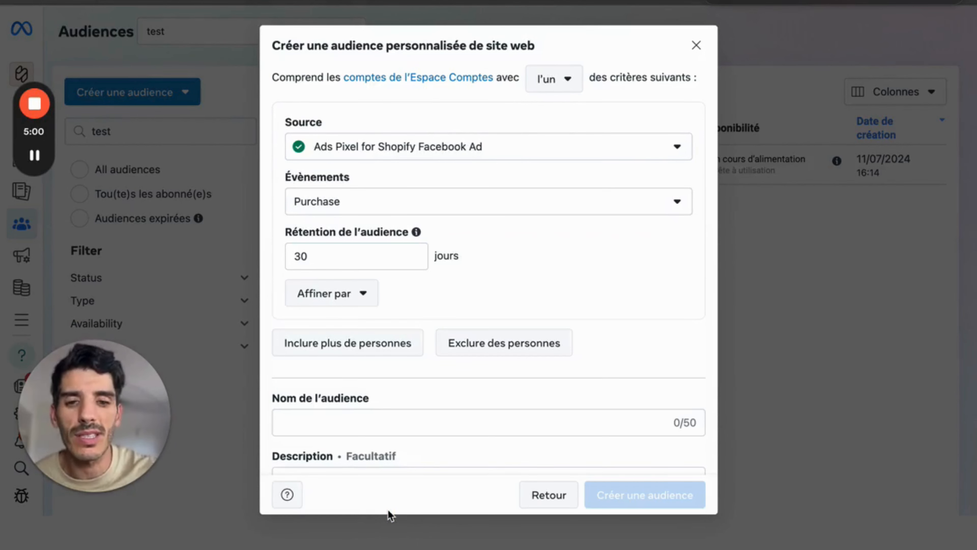
Set the purchase audience's retention to 180 days and view the explanation of audience retention.
double_click(319, 256)
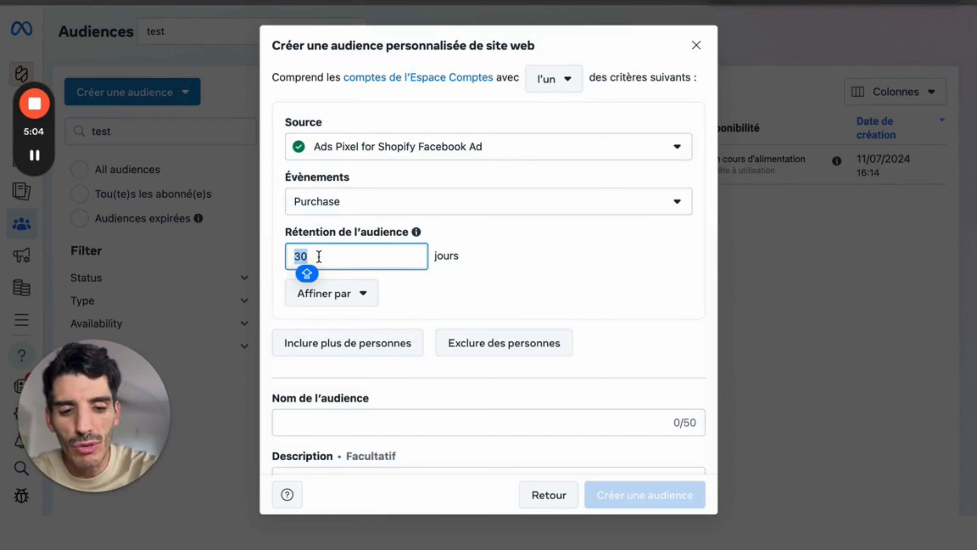
text(180)
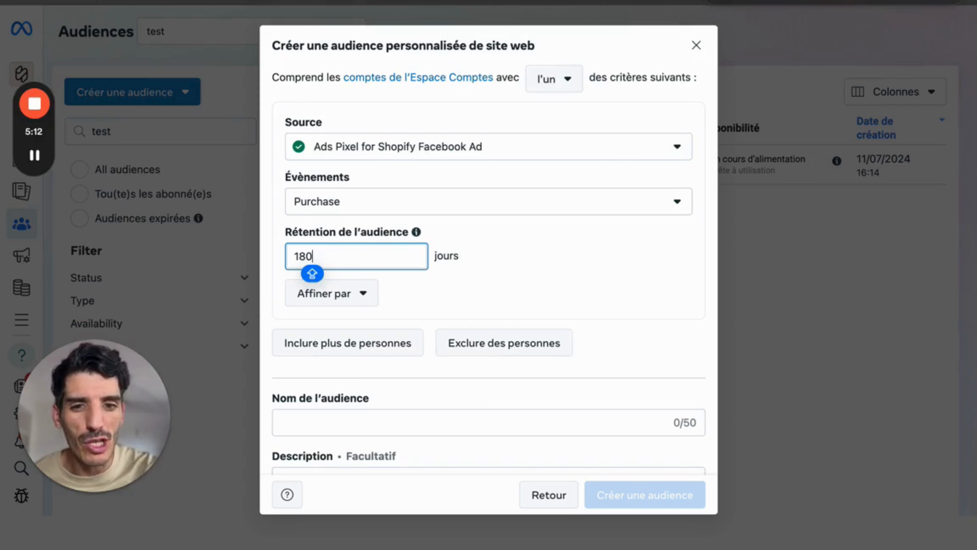
click(415, 234)
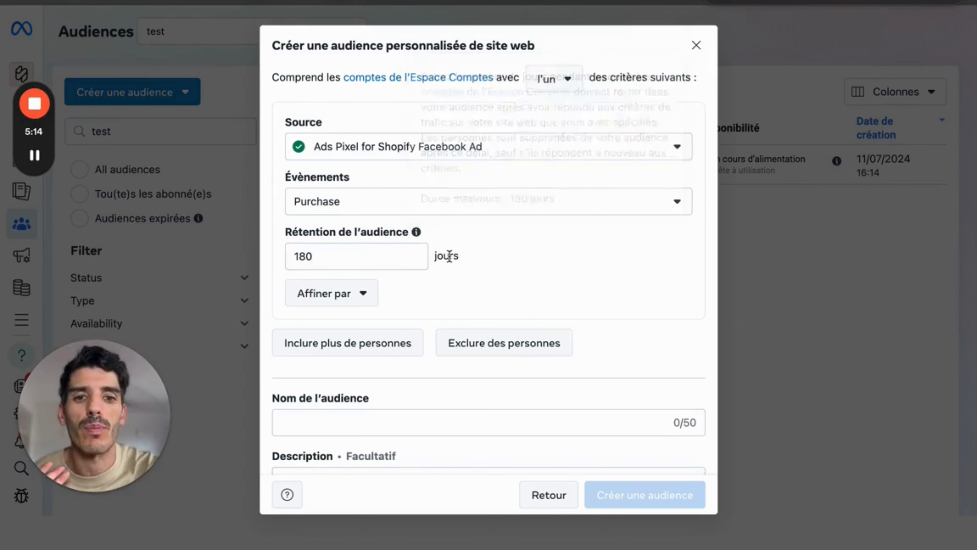
Name the purchase custom audience "Audience_Achat".
mouse_move(417, 233)
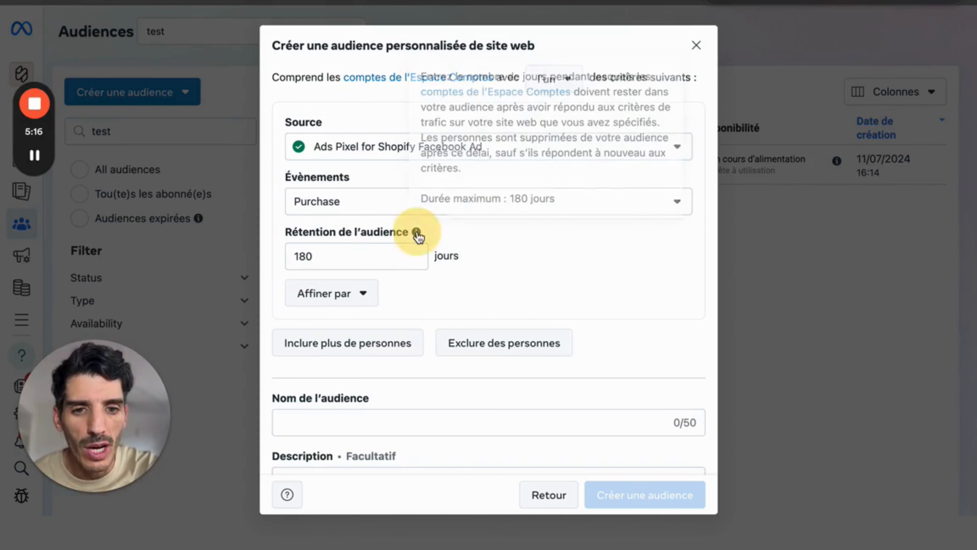
click(373, 256)
click(329, 422)
text(Au)
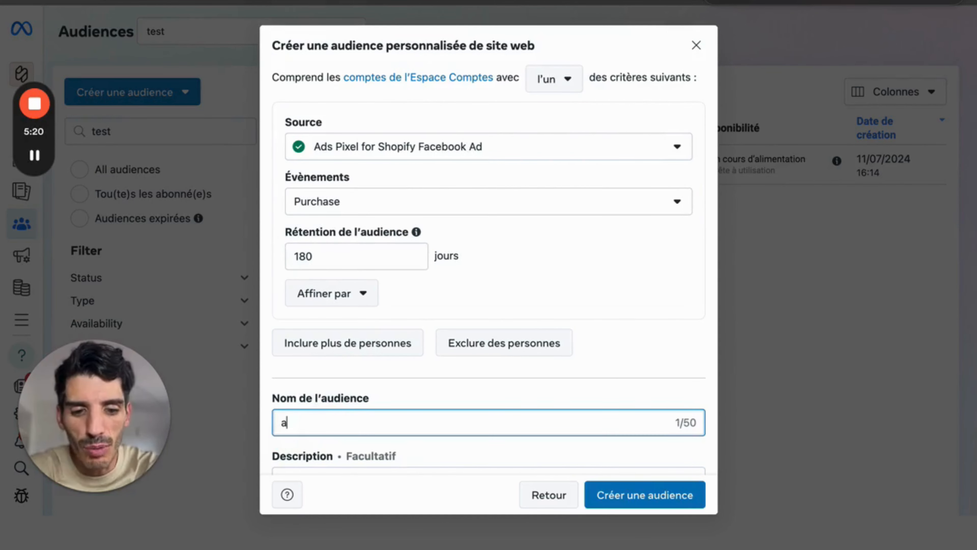
key(BackSpace)
text(udience_)
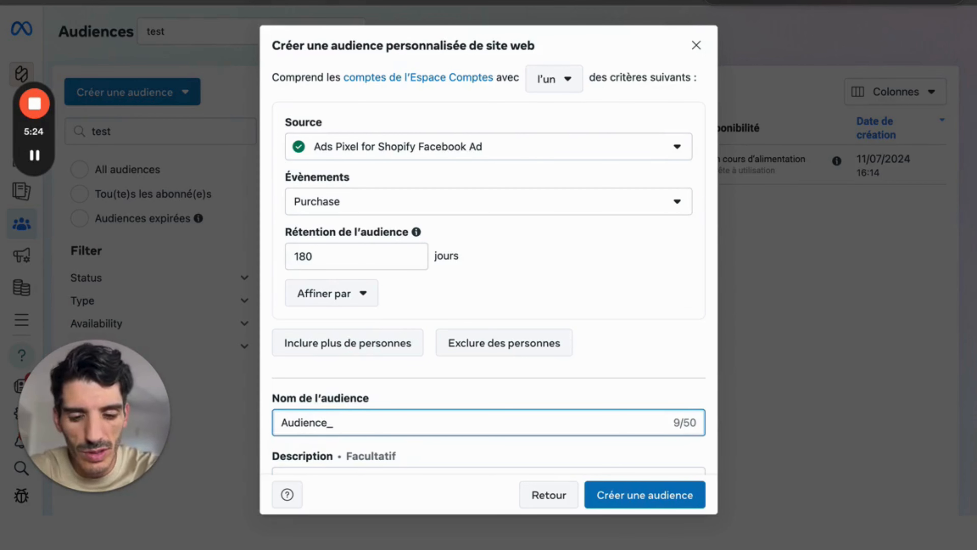
key(Caps_Lock)
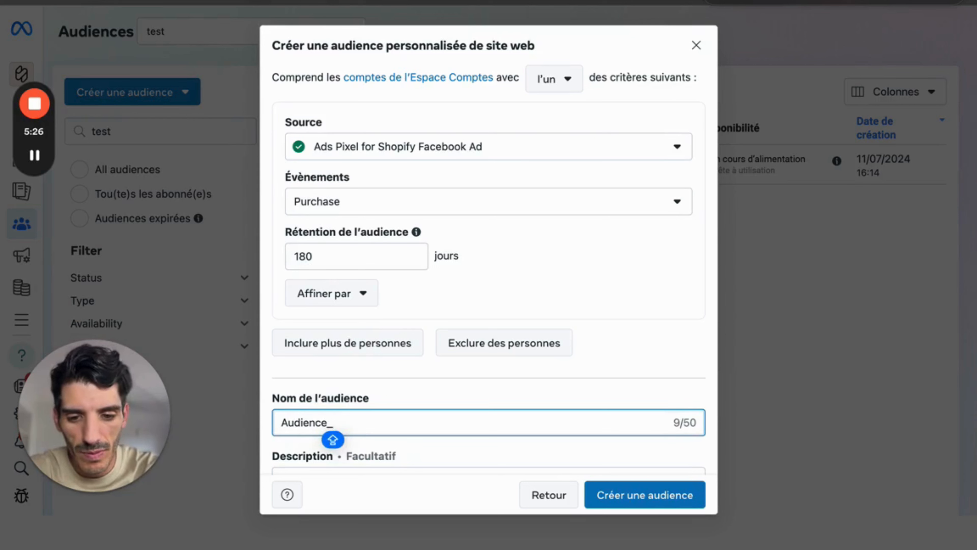
text(Acaht)
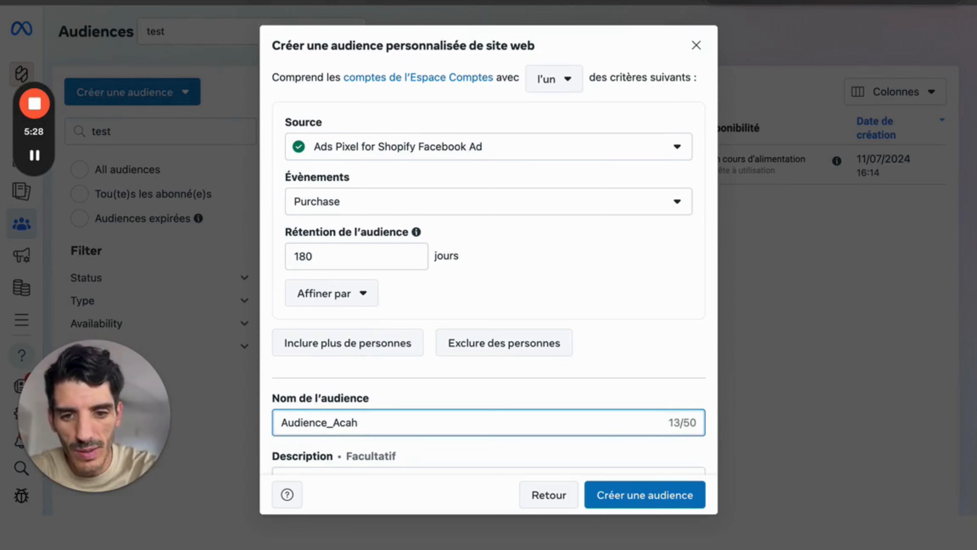
key(BackSpace)
key(BackSpace)
text(hat)
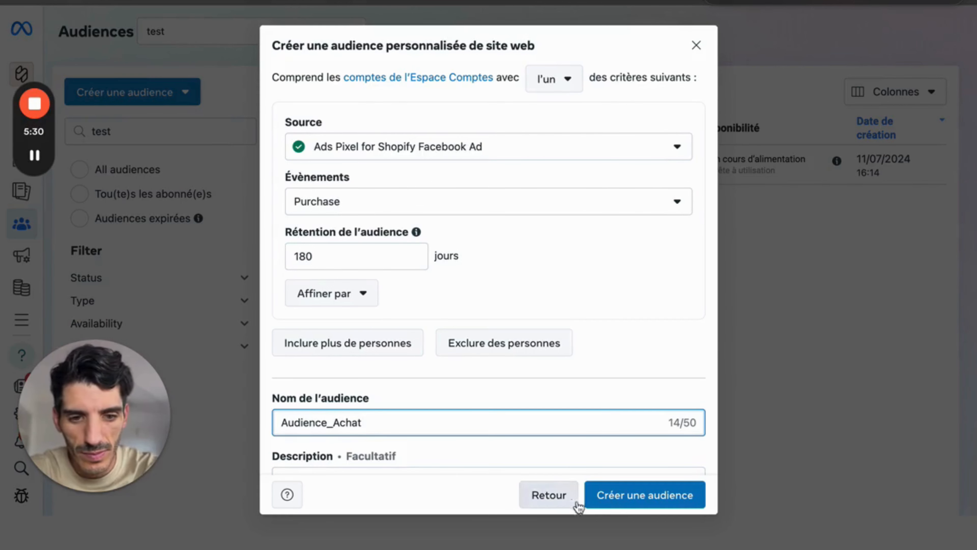
Create the purchase audience, finish the creation dialog and close the audience's summary.
click(608, 497)
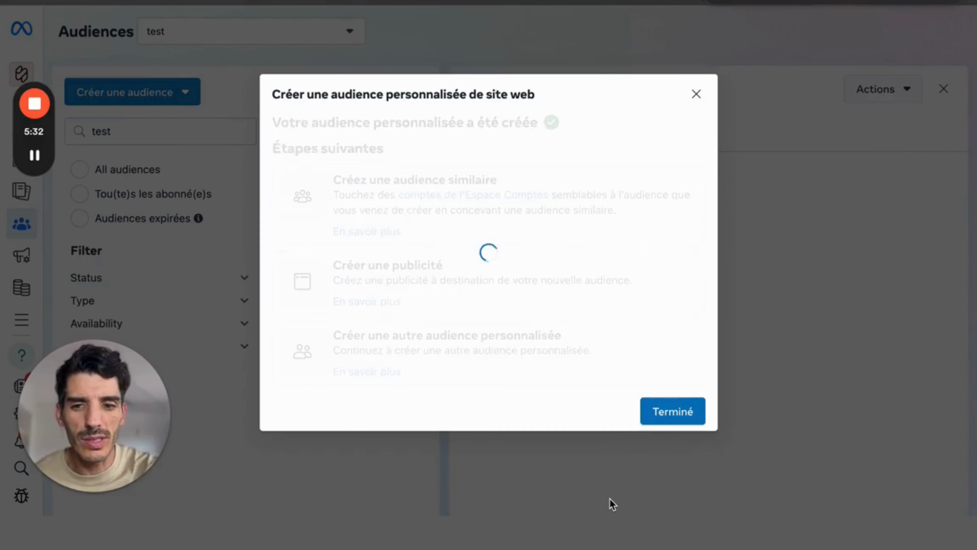
click(677, 411)
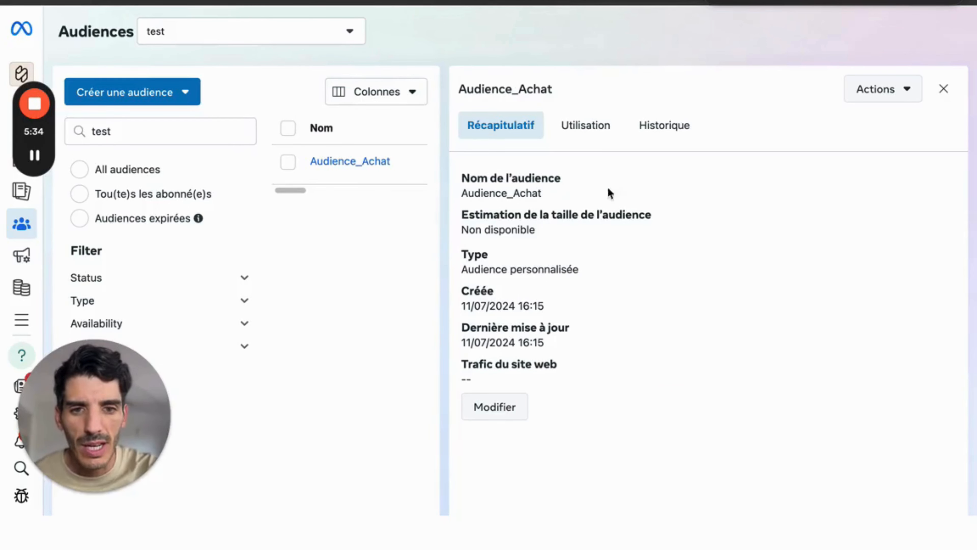
click(943, 89)
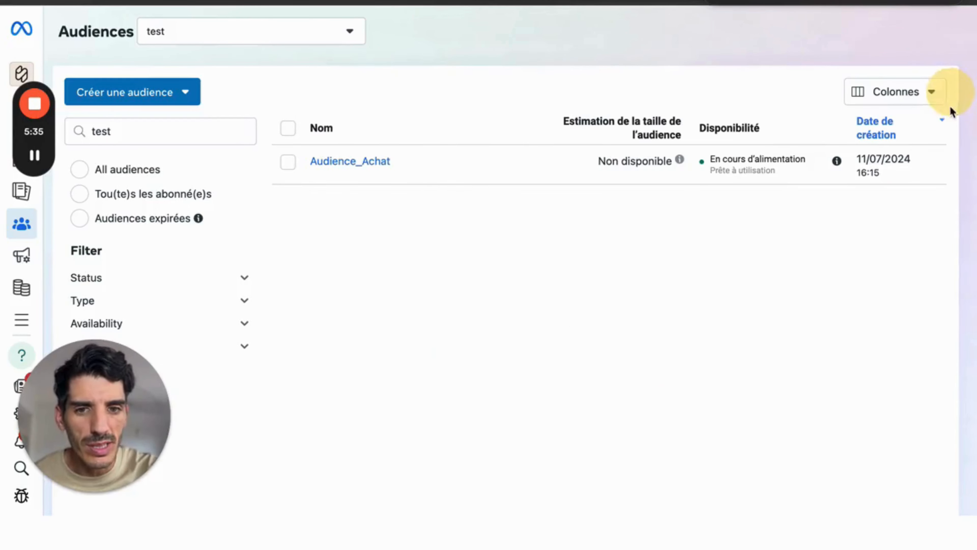
Search the audience list for "audience_" in place of the existing search term to check the created audiences.
click(160, 136)
double_click(159, 135)
text(au)
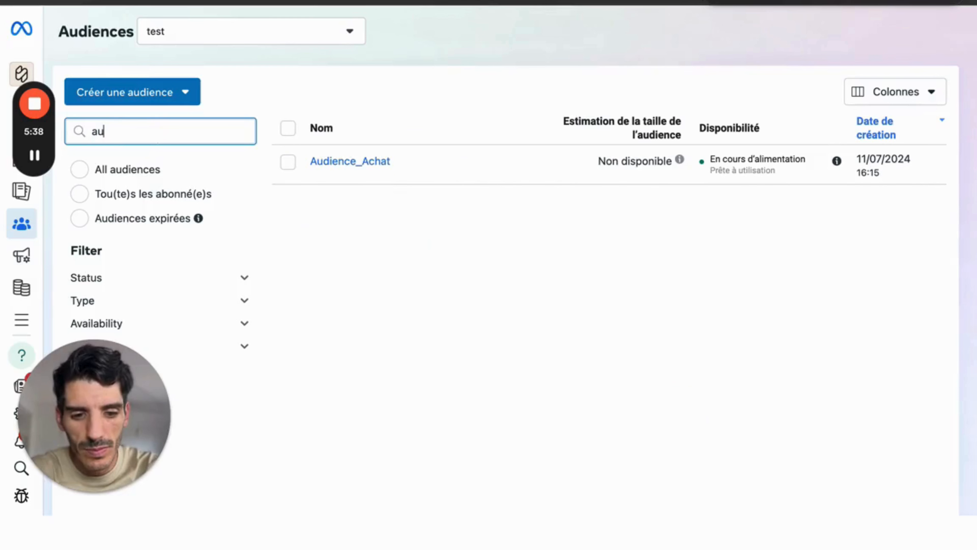
text(dience_)
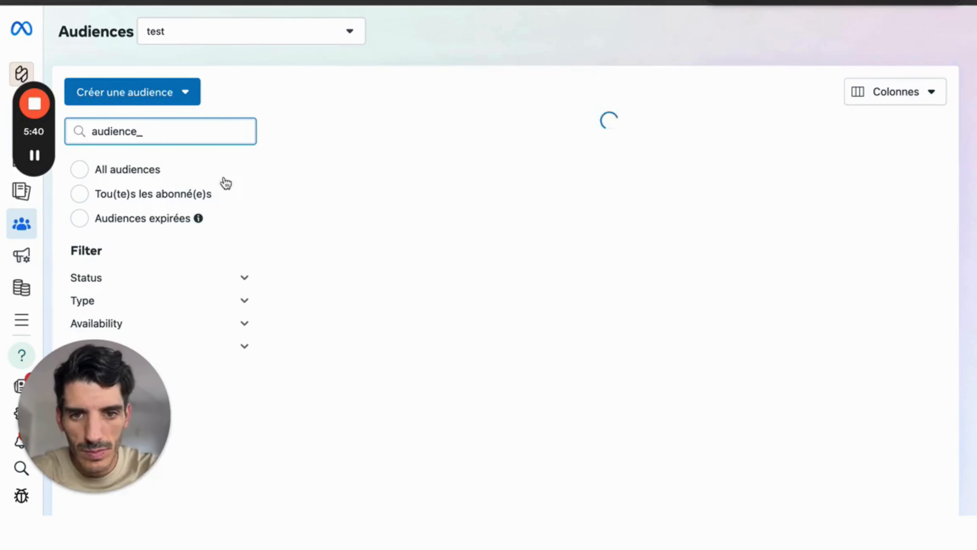
mouse_move(378, 168)
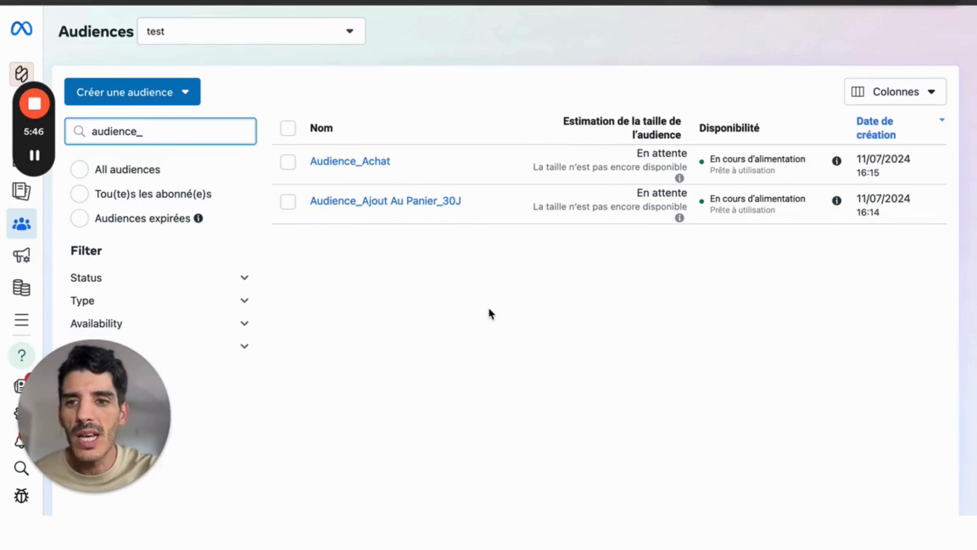
Go from the audiences page to the campaigns page (Campagnes).
drag(25, 128, 164, 196)
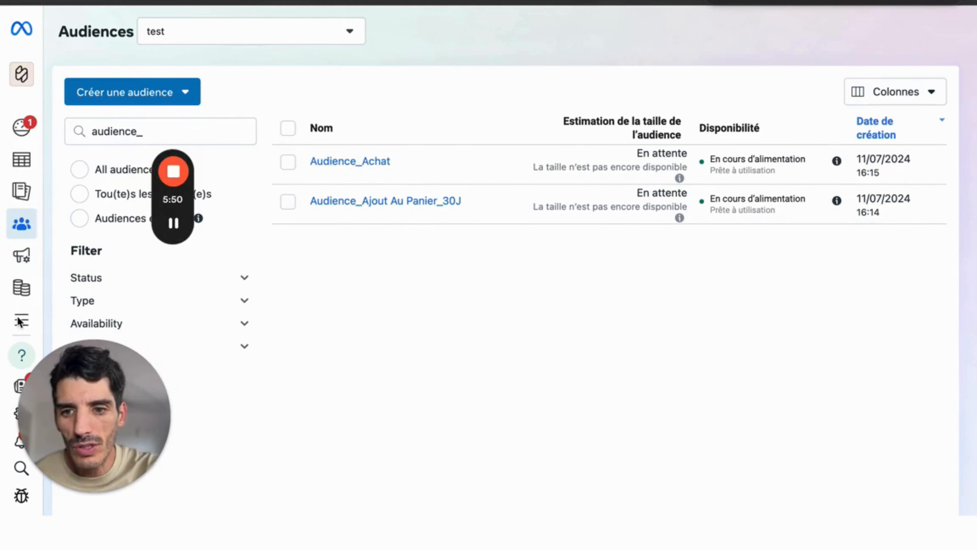
mouse_move(23, 325)
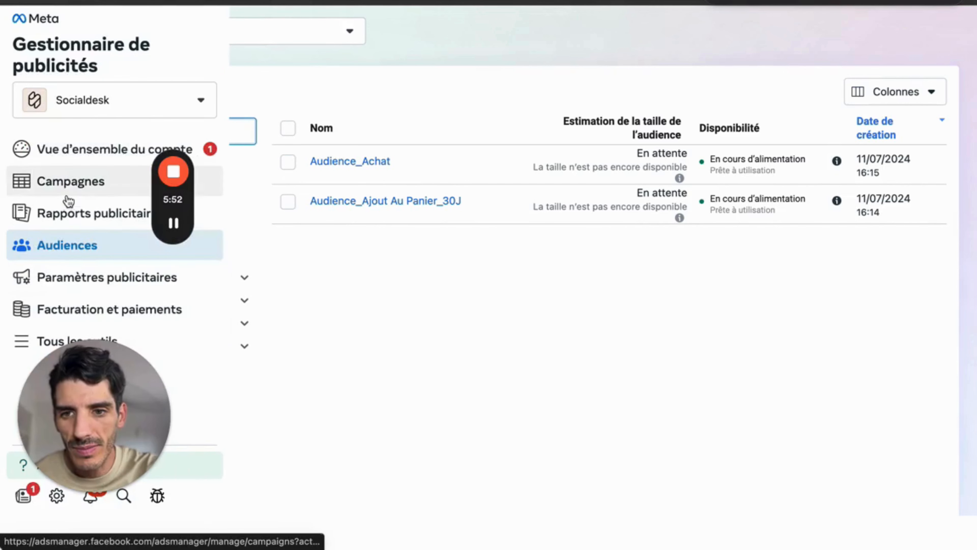
click(73, 191)
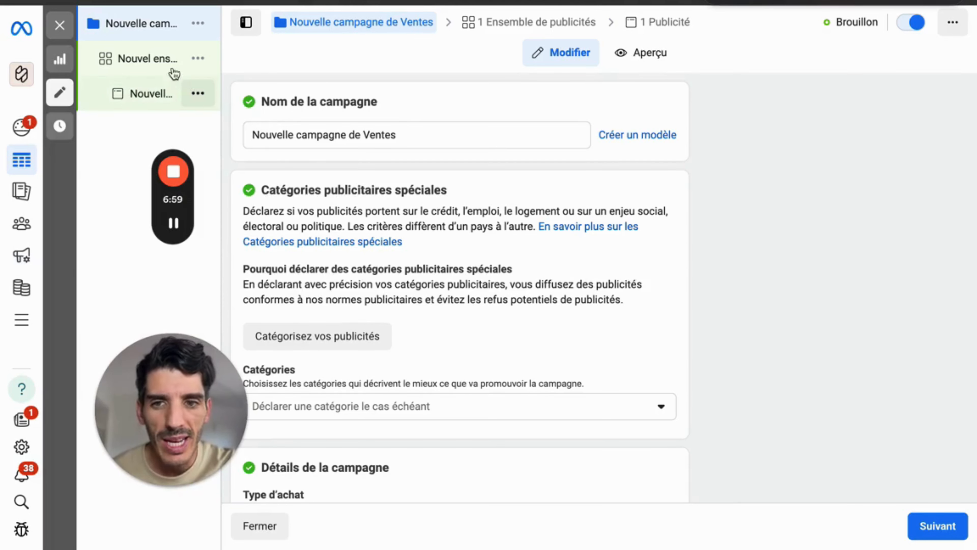
Open the sales campaign's new ad set and expand the optional audience suggestion under Audience Advantage+.
mouse_move(159, 65)
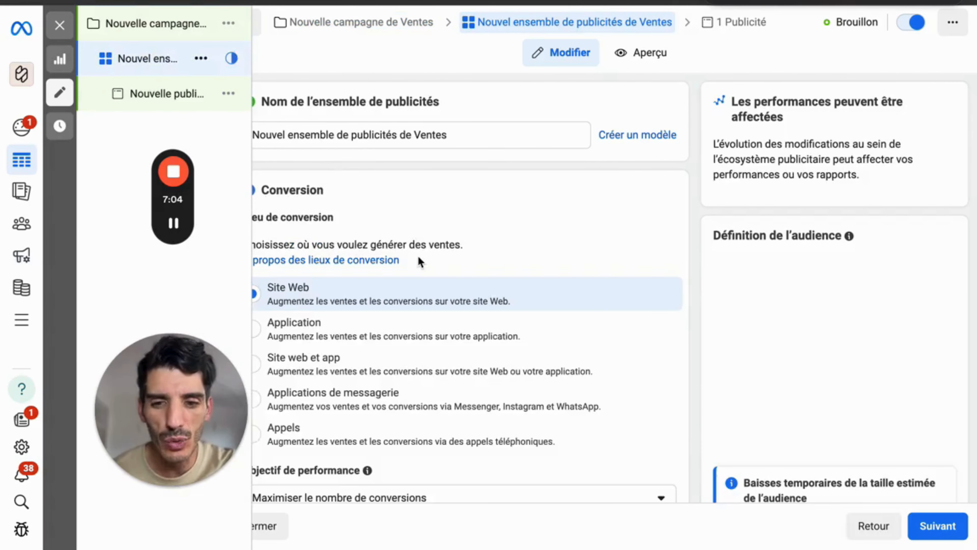
scroll(418, 261, down, 20)
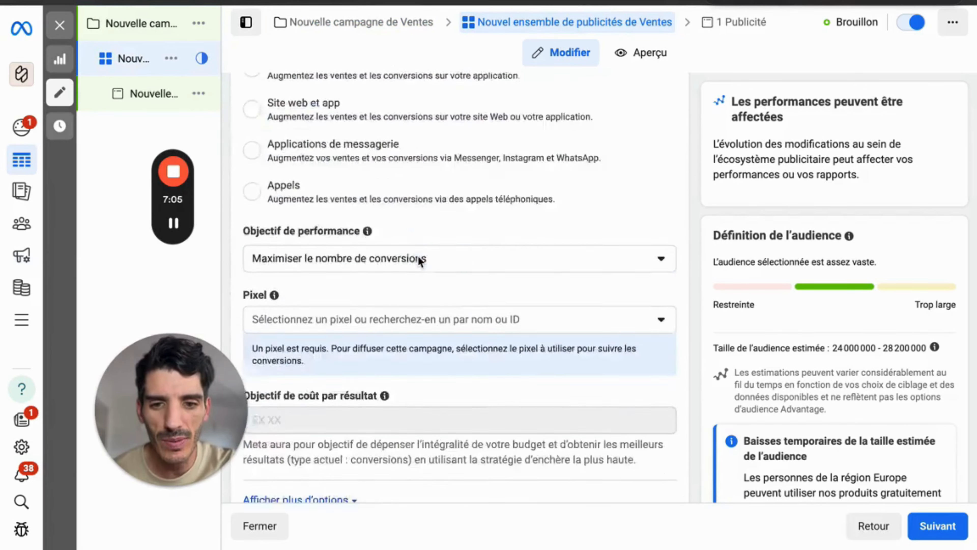
scroll(418, 256, down, 15)
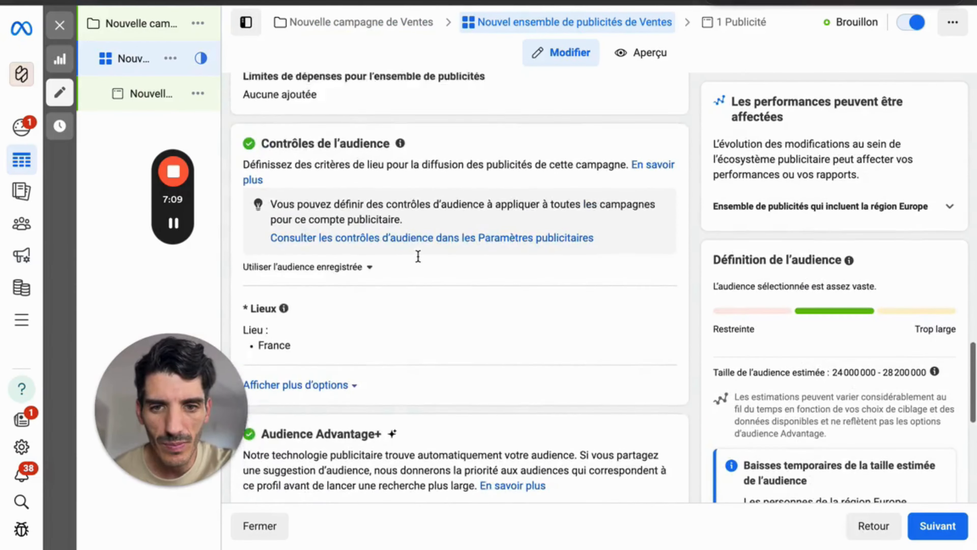
scroll(419, 255, down, 7)
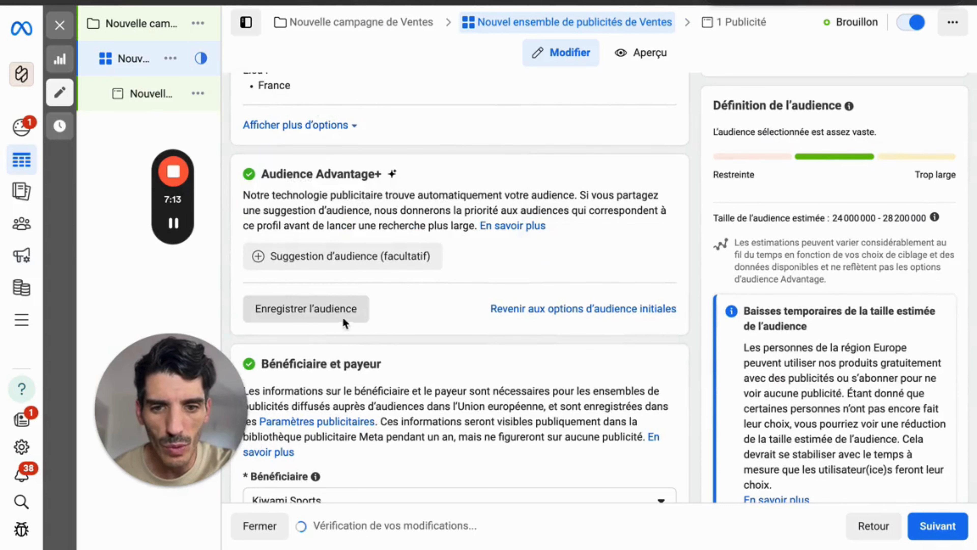
click(341, 256)
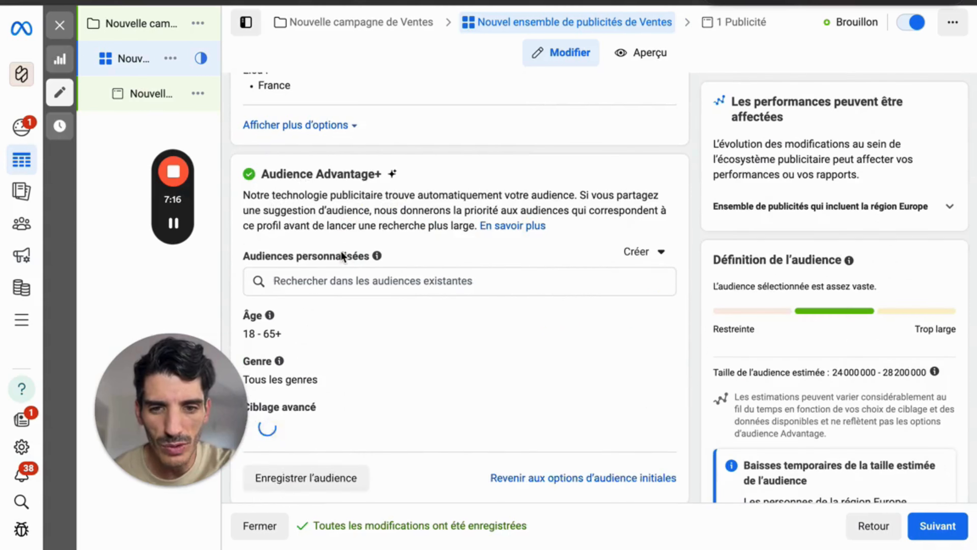
Find "audience" among the existing custom audiences, include Audience_Ajout Au Panier_30J in the ad set, and clear the search.
click(344, 274)
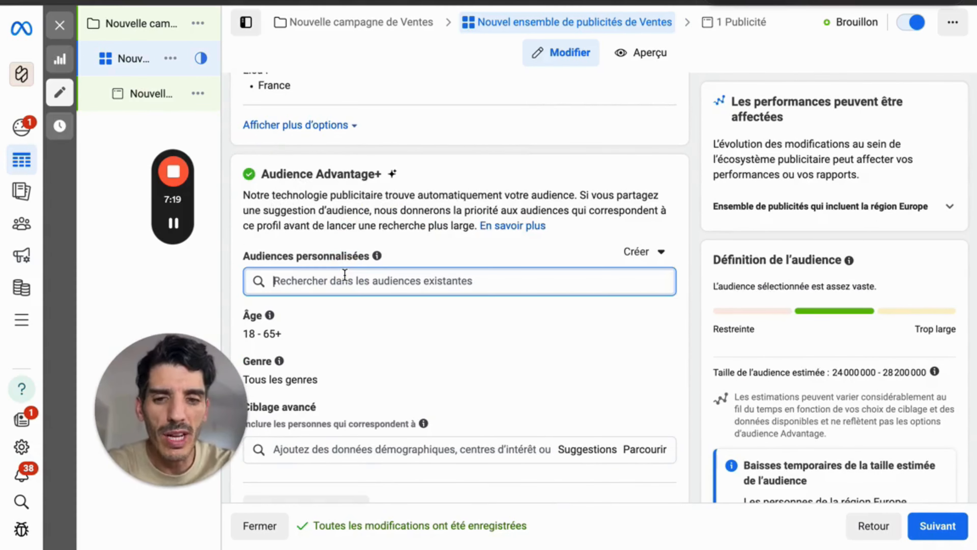
text(aud)
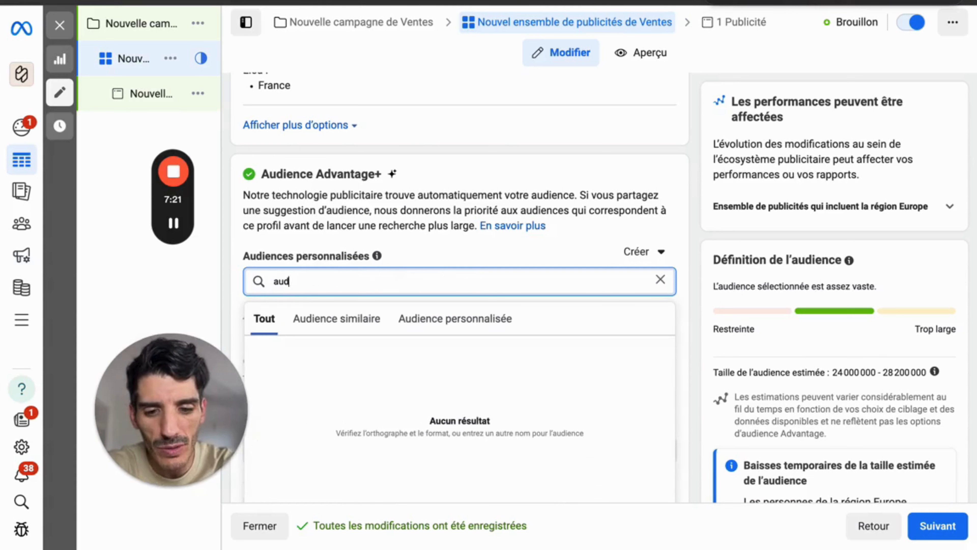
text(ience)
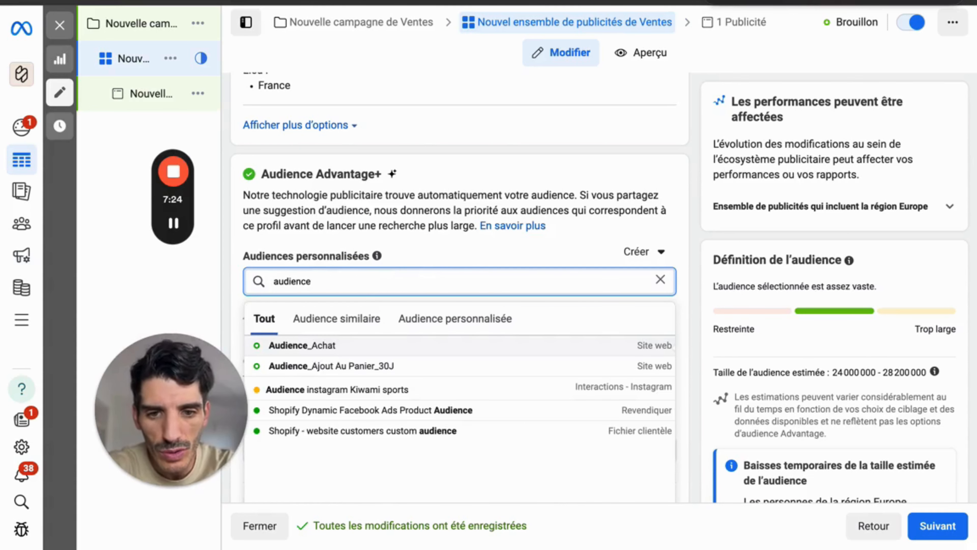
mouse_move(346, 366)
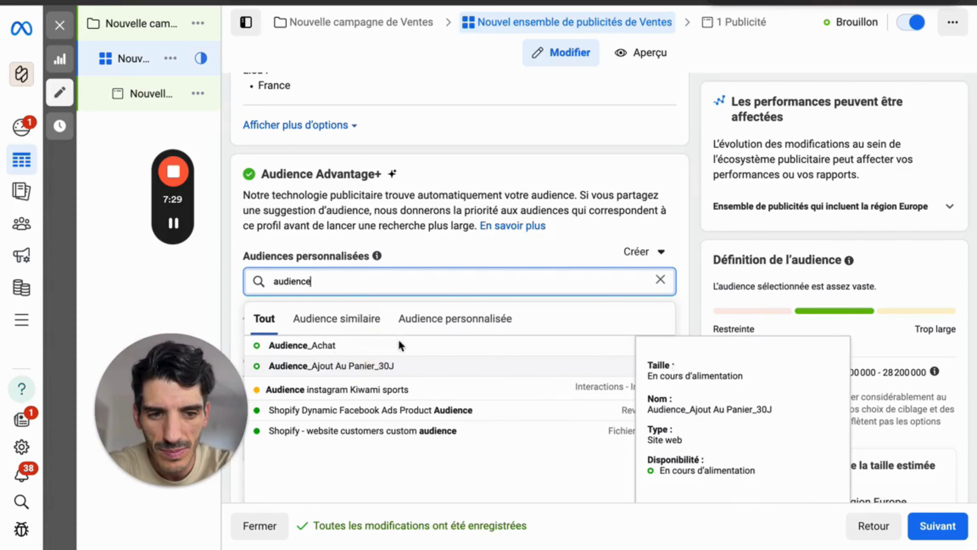
click(397, 364)
scroll(465, 252, down, 1)
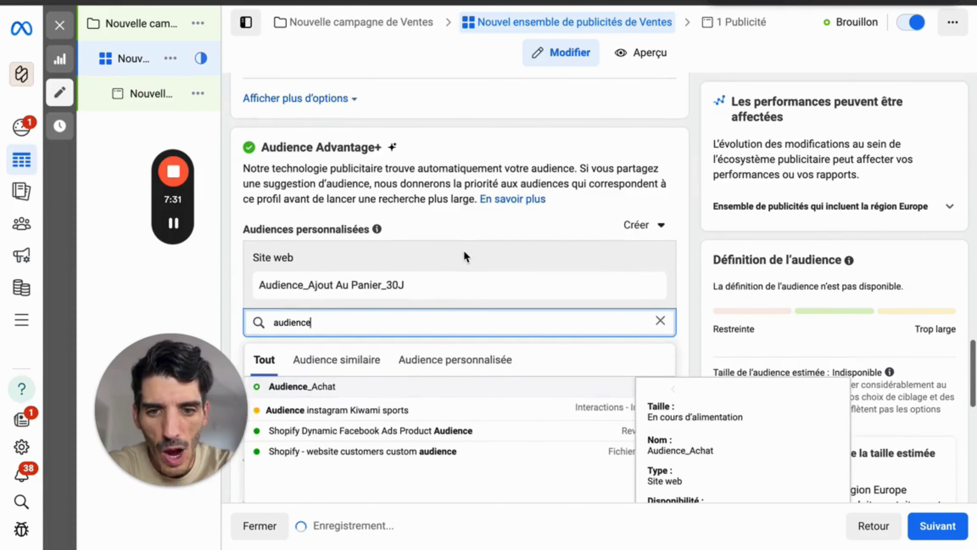
scroll(464, 252, down, 1)
drag(336, 283, 272, 284)
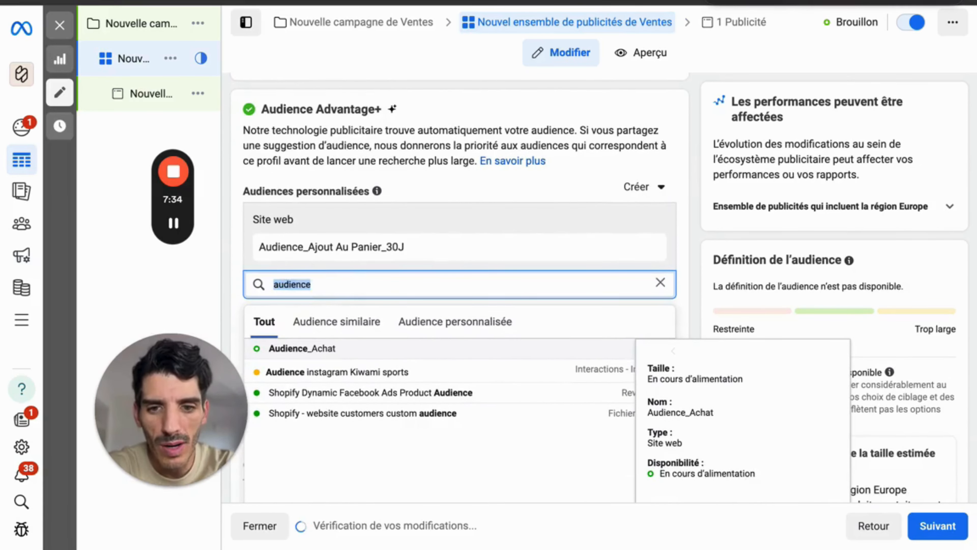
key(BackSpace)
click(433, 200)
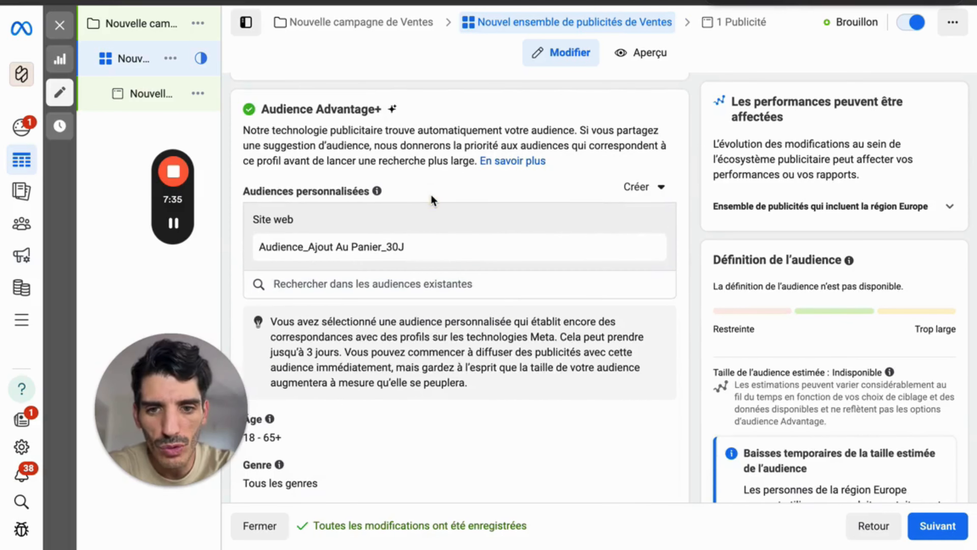
Show the additional options of the ad set's audience controls (Contrôles de l'audience), including the custom audience exclusions.
scroll(433, 200, up, 10)
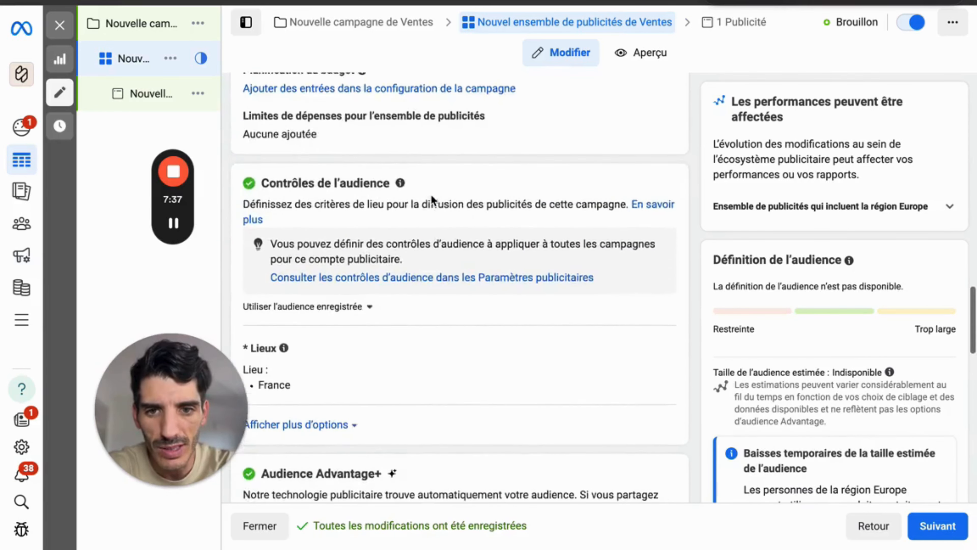
scroll(433, 208, down, 3)
click(338, 318)
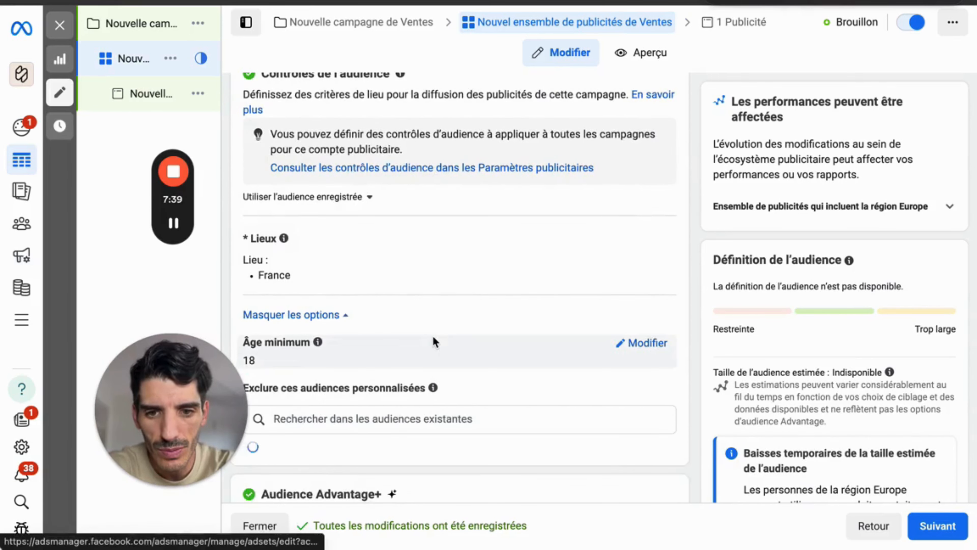
scroll(432, 335, down, 5)
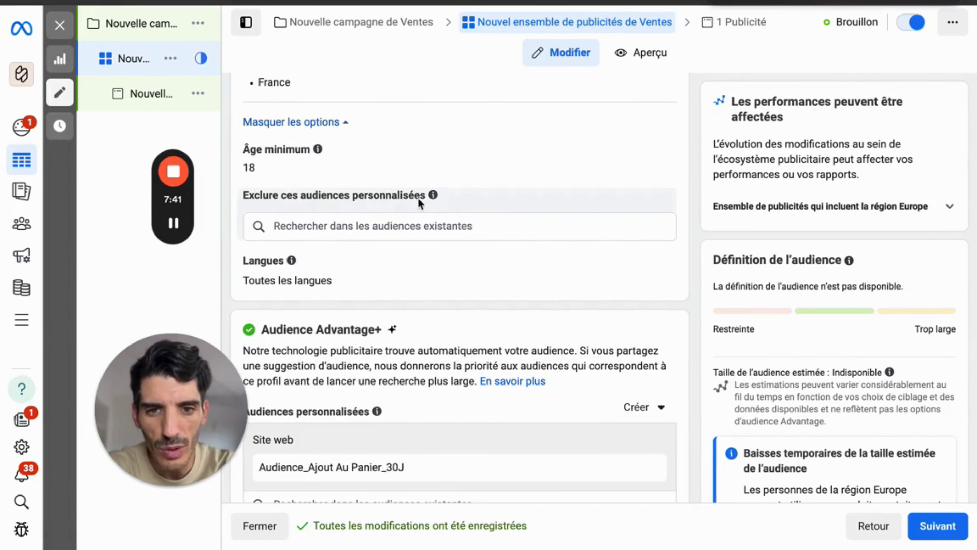
Search the excludable custom audiences for "audience" and exclude Audience_Achat from the ad set.
click(388, 229)
text(aud)
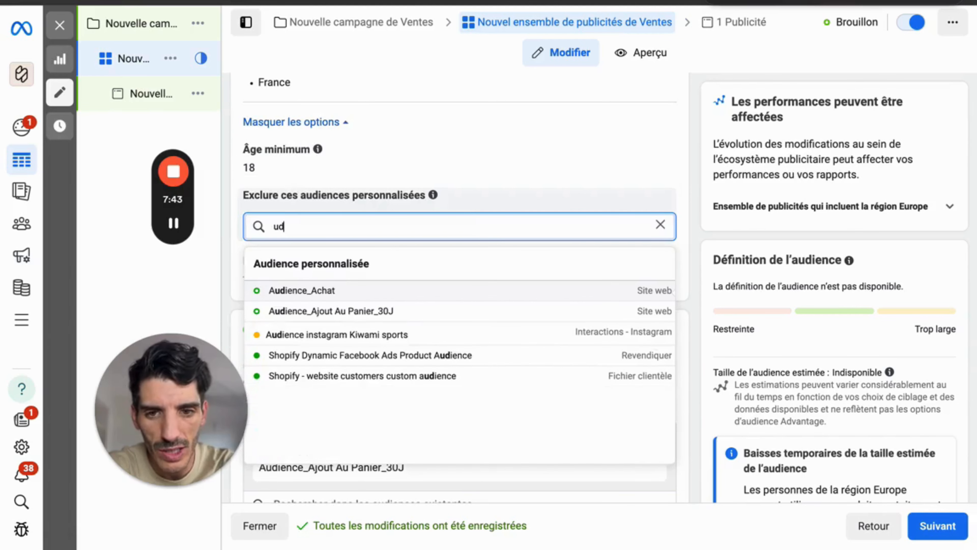
key(BackSpace)
key(BackSpace)
key(BackSpace)
text(audience)
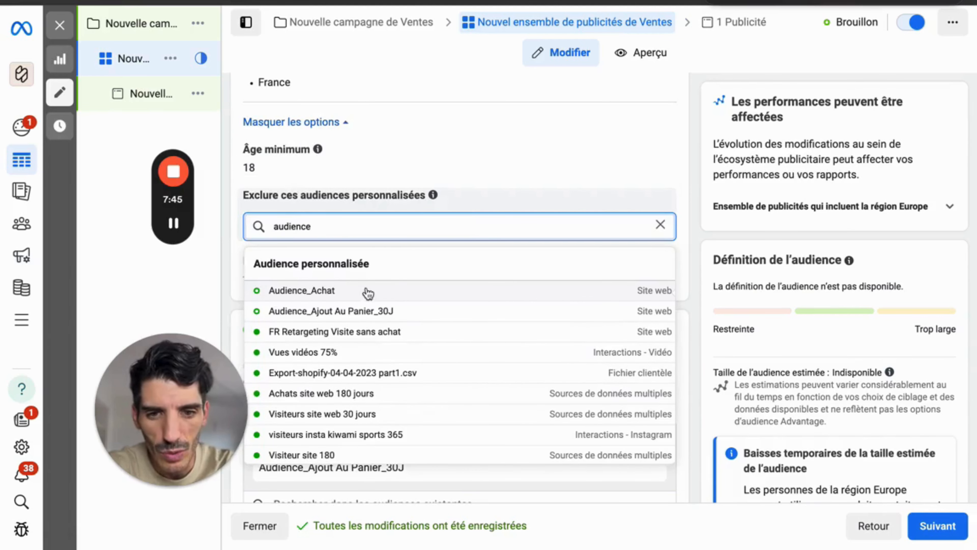
click(341, 296)
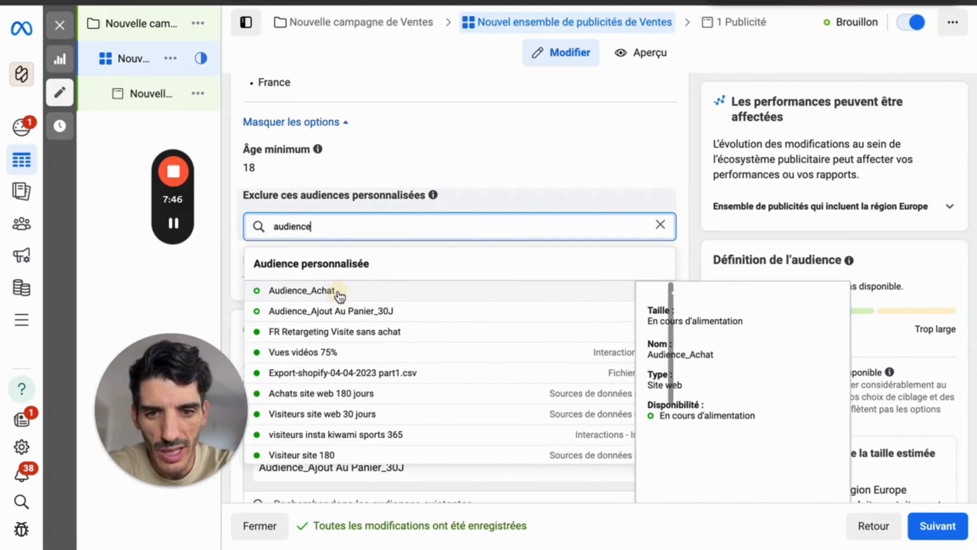
click(496, 185)
click(499, 182)
scroll(463, 231, down, 3)
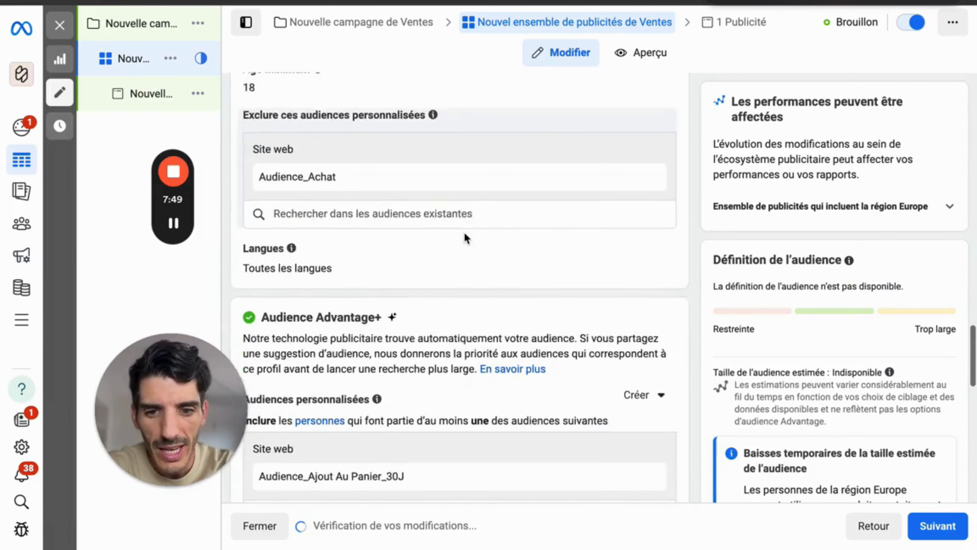